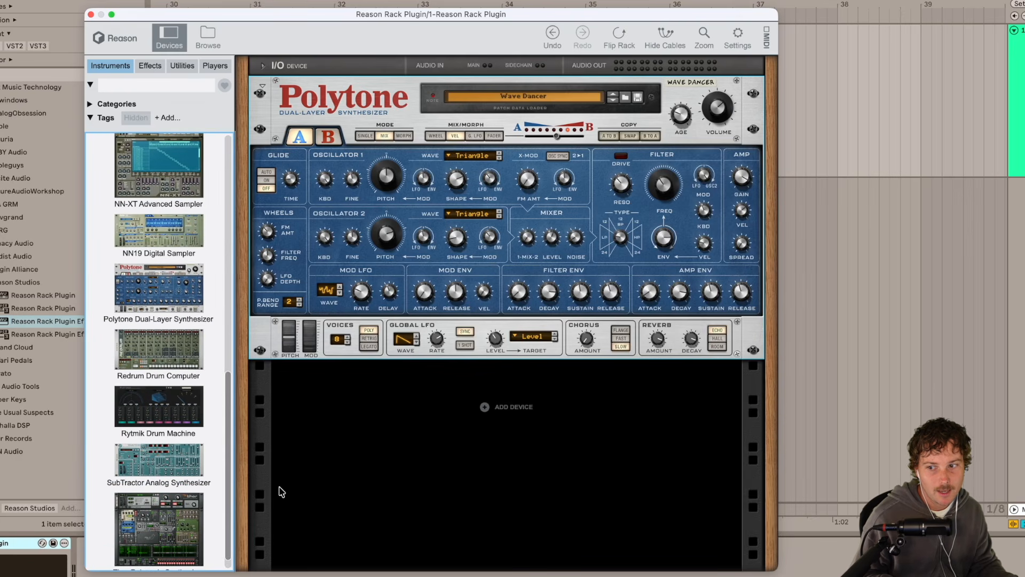
Add Live's Overdrive audio effect after the Reason Rack Plugin and remove it again.
left_click(150, 65)
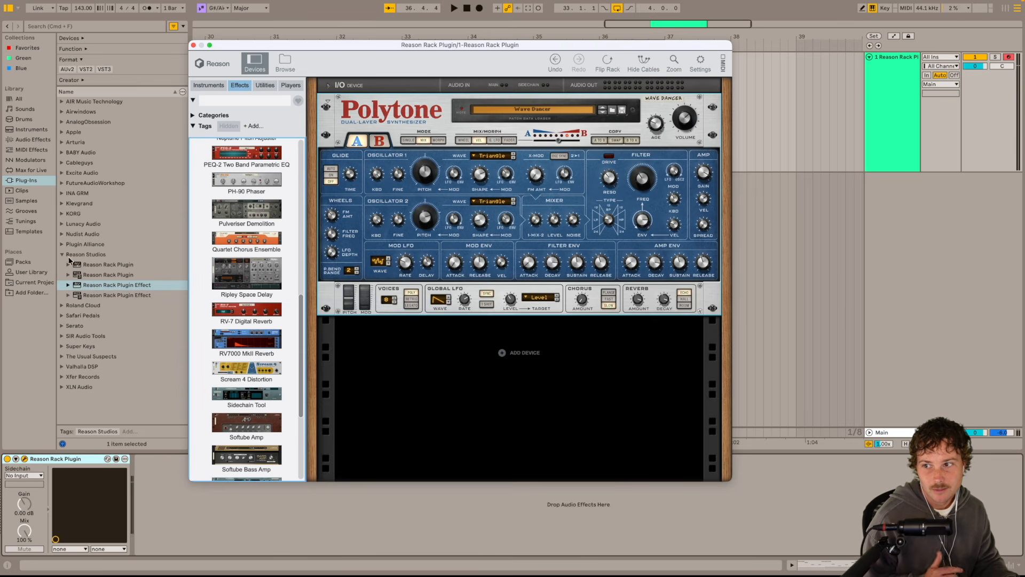
left_click(42, 141)
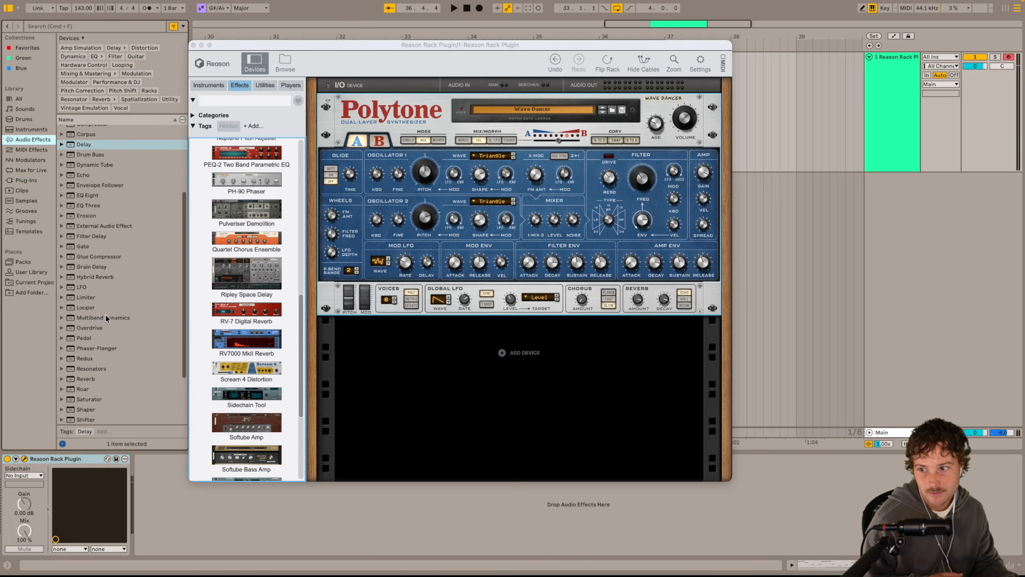
left_click_drag(96, 328, 151, 503)
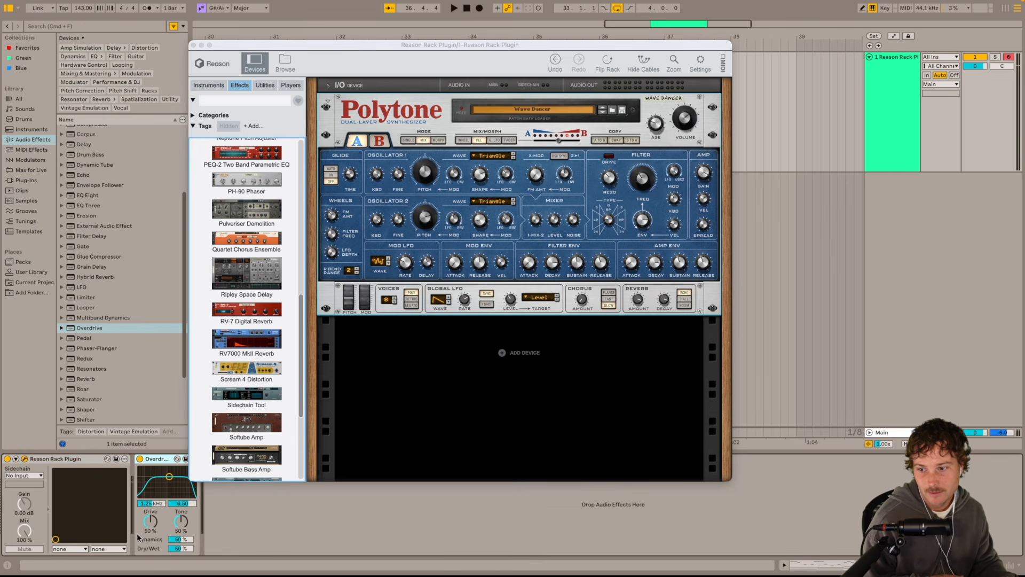
key("BackSpace")
left_click(26, 180)
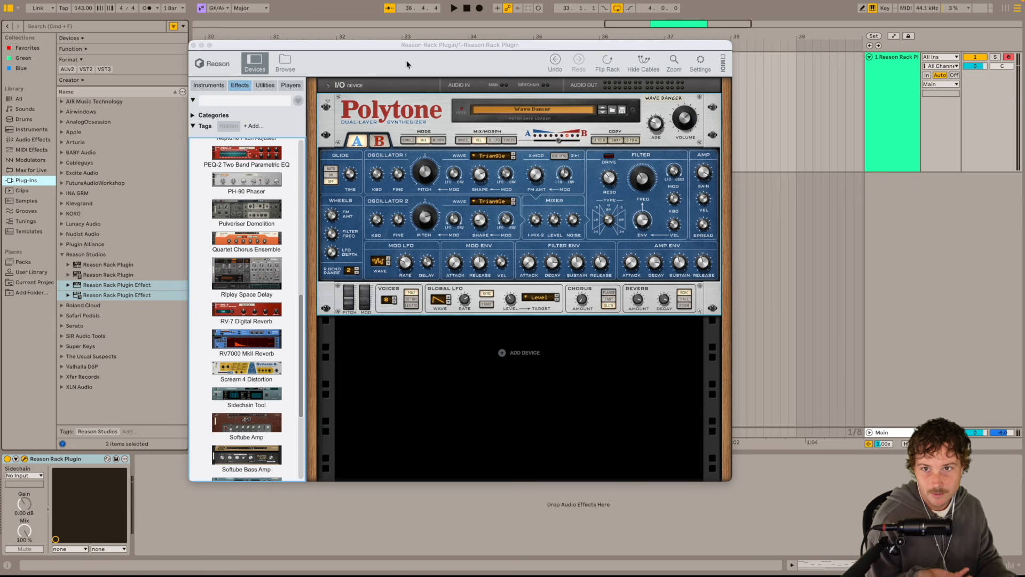
Add an RV7000 MkII Reverb and a Scream 4 Distortion below the Polytone synthesizer in the rack.
scroll(246, 342, "down", 1)
left_click_drag(246, 338, 518, 334)
left_click(373, 342)
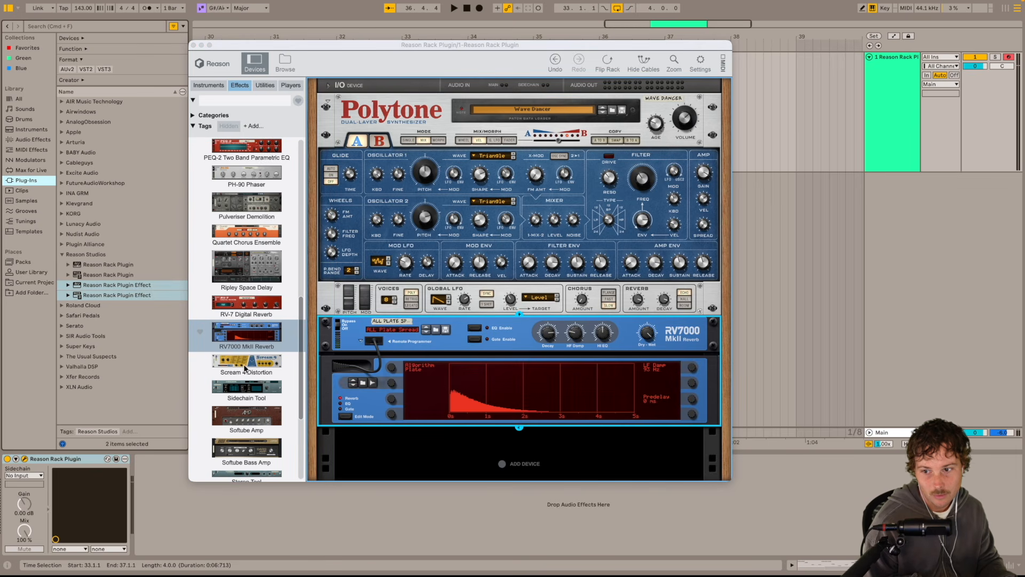
scroll(252, 370, "down", 1)
left_click_drag(252, 370, 518, 427)
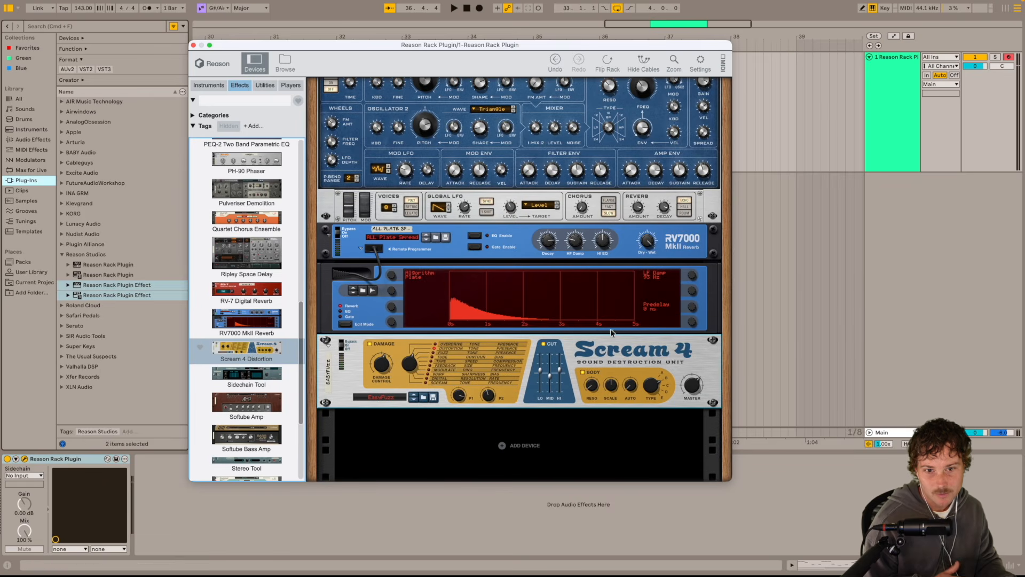
Reorder the rack so Scream 4 sits above the RV7000 reverb, and delete both effects.
left_click_drag(679, 363, 499, 276)
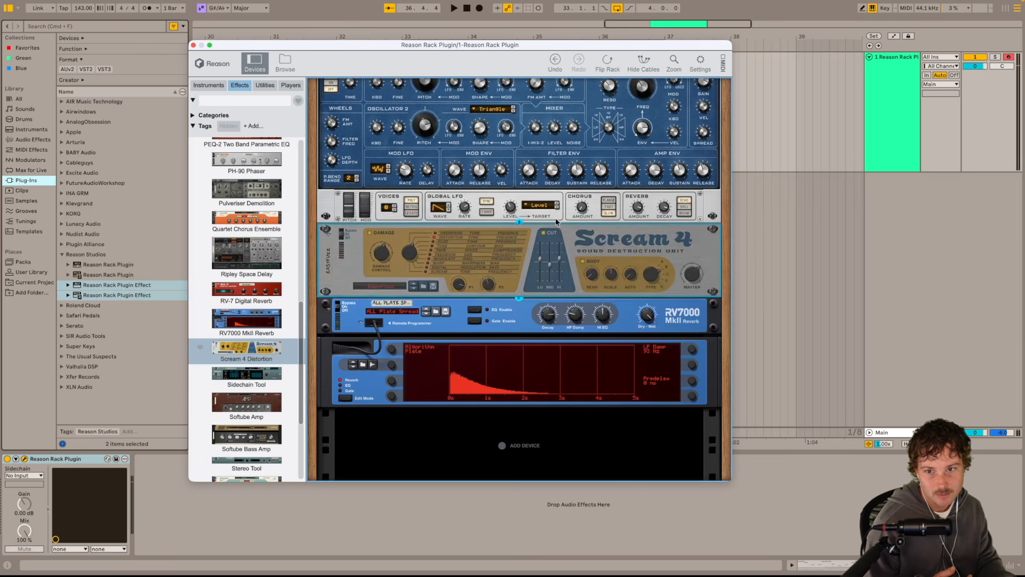
scroll(498, 277, "up", 4)
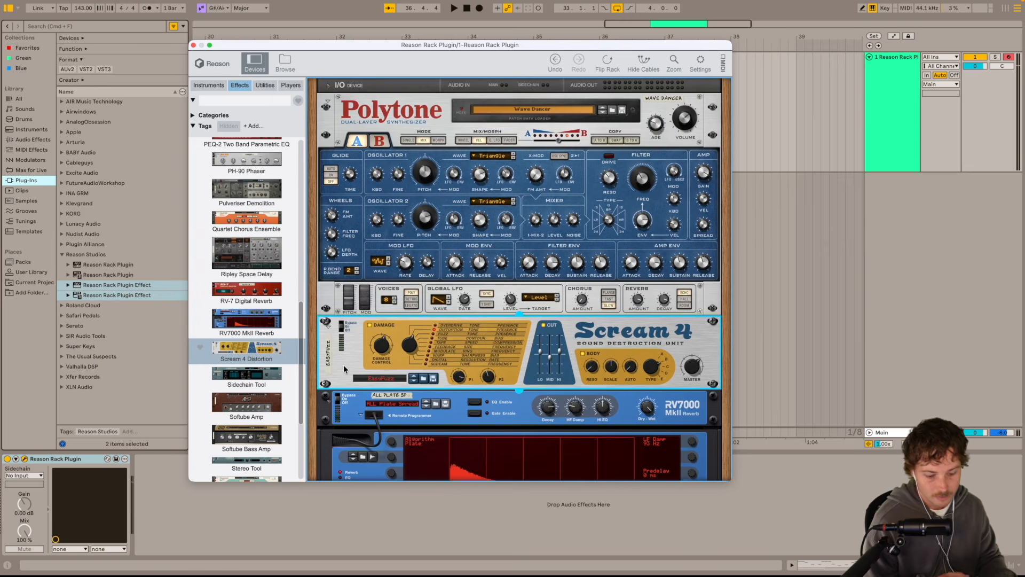
key("Delete")
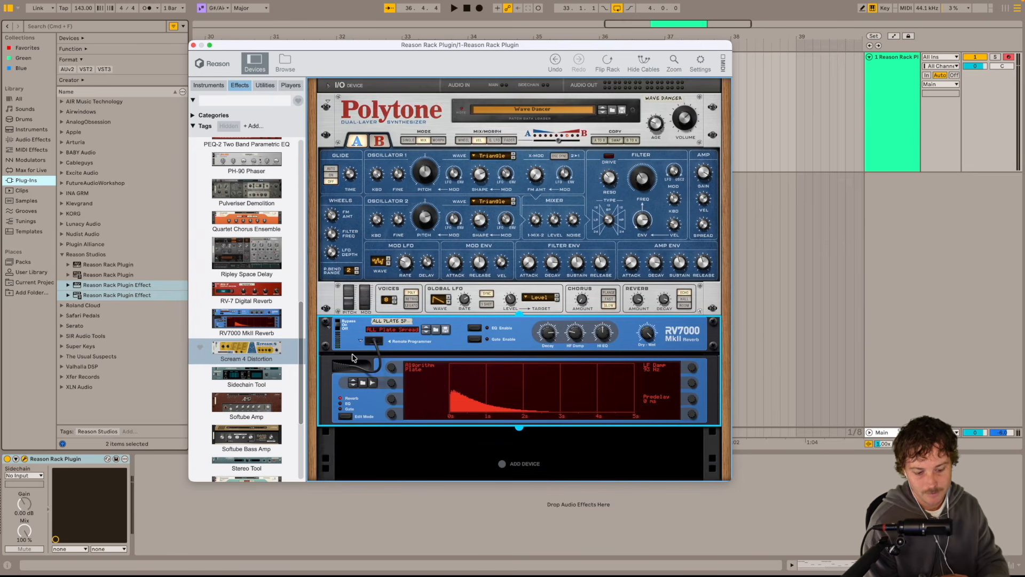
key("Delete")
Layer a second Polytone with the Platinum Pluck patch below the first one, and delete it again.
left_click(208, 85)
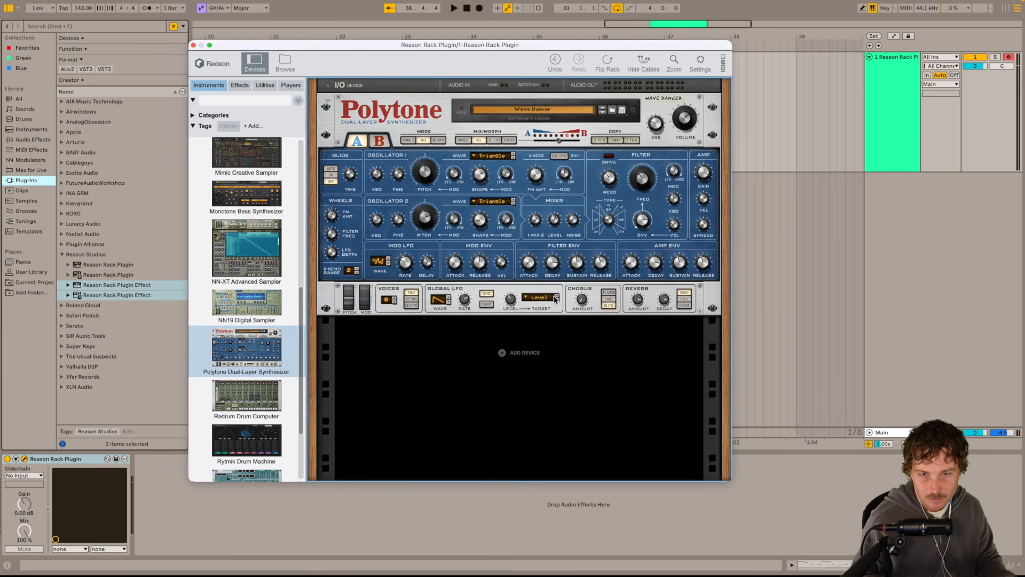
left_click(253, 355)
left_click_drag(253, 355, 427, 417)
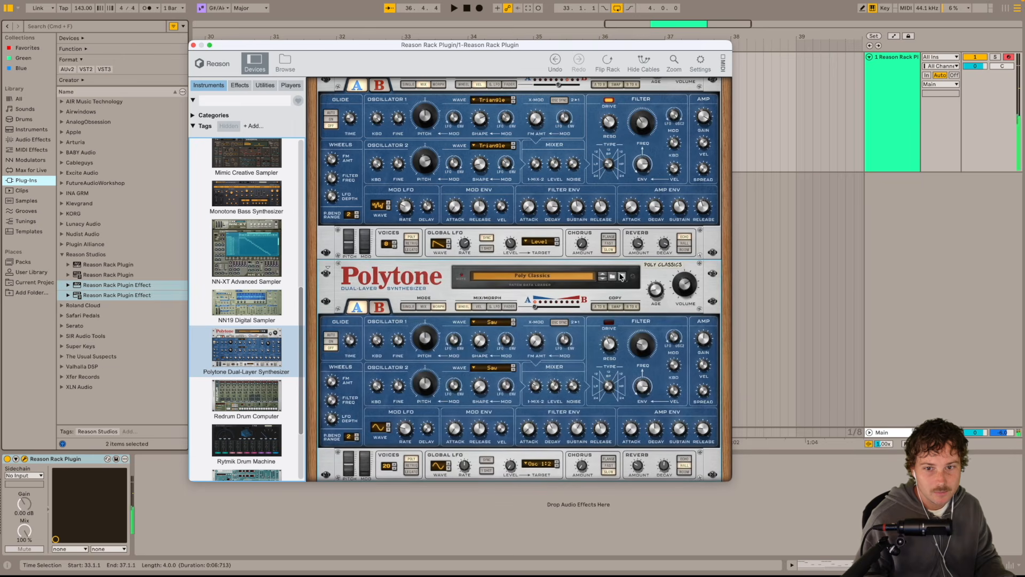
left_click(597, 297)
left_click(321, 385)
double_click(320, 398)
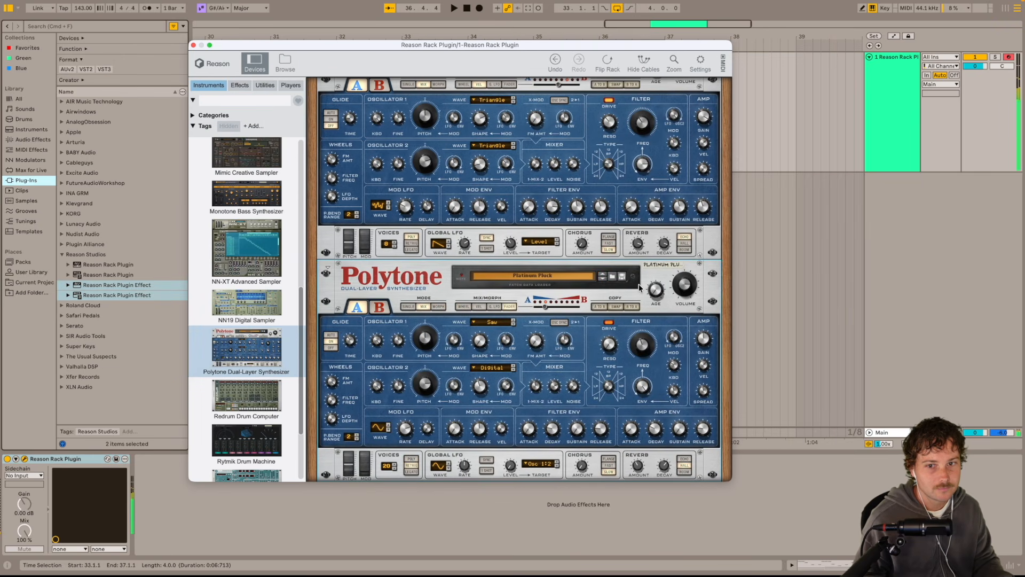
key("Delete")
Add a Sweeper Modulation Effect with the Crotchet Step Filter patch below Polytone and adjust its Drive.
scroll(298, 251, "up", 10)
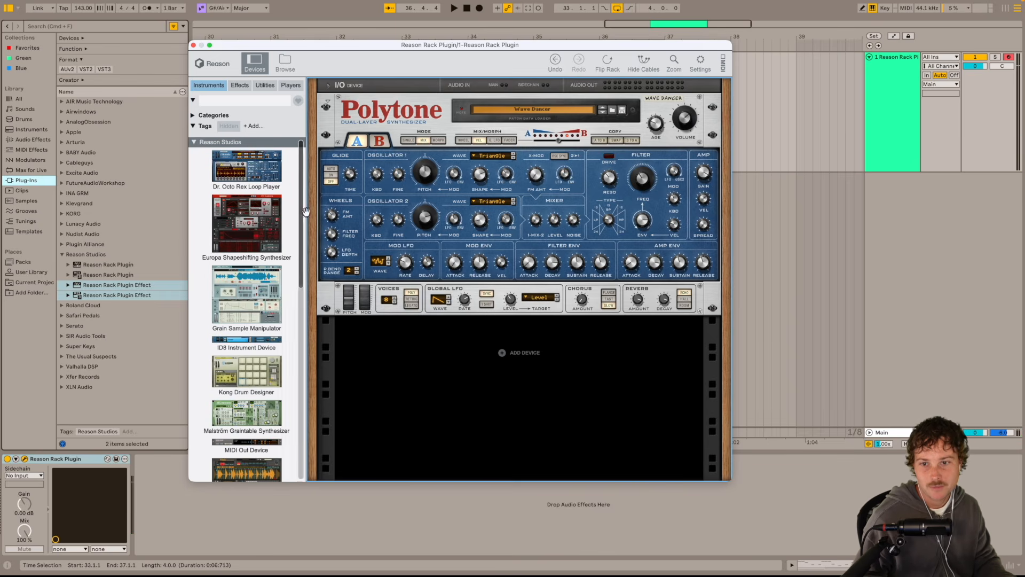
left_click(240, 84)
scroll(302, 394, "up", 15)
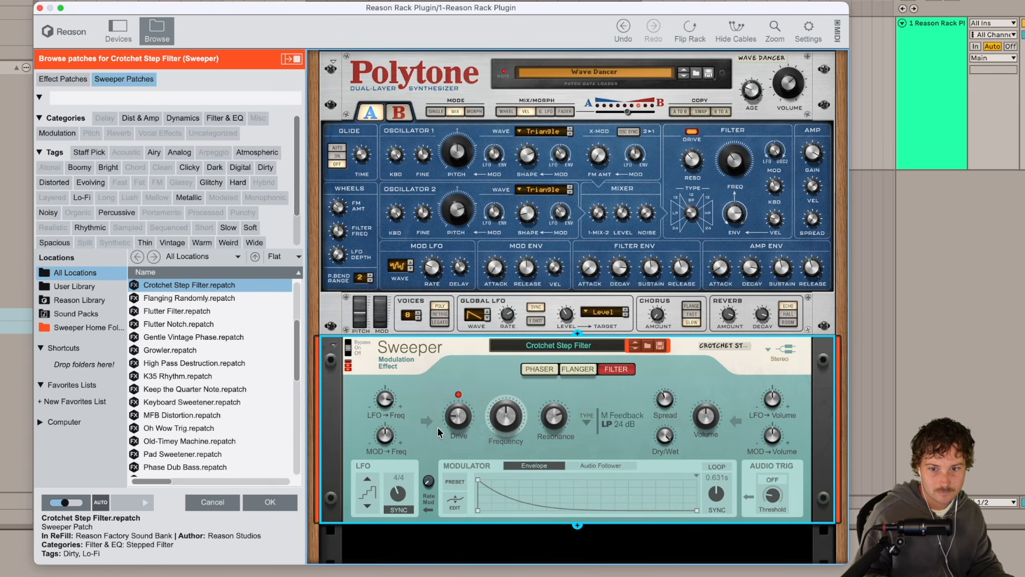
mouse_move(458, 418)
left_mouse_down()
mouse_move(469, 398)
mouse_move(464, 422)
left_mouse_up()
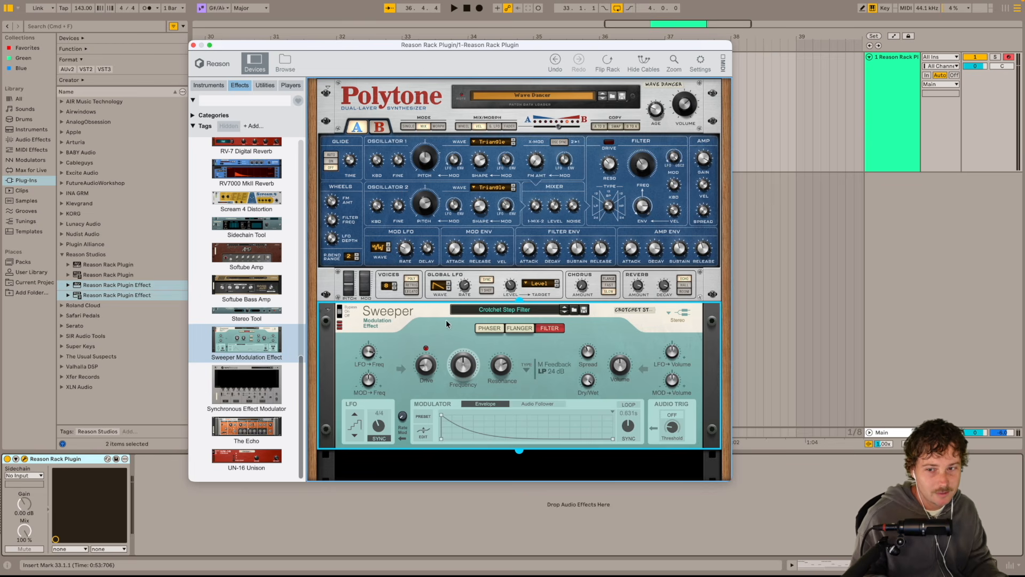
Browse the available Sweeper patches in the rack's patch browser.
scroll(422, 326, "down", 2)
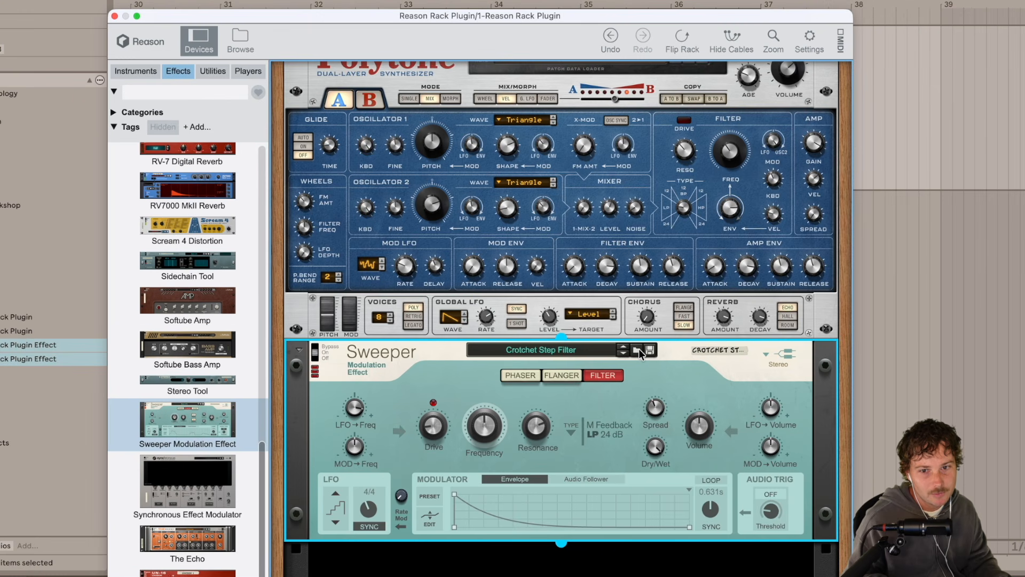
left_click(638, 350)
mouse_move(390, 342)
left_mouse_down()
mouse_move(388, 463)
mouse_move(390, 329)
left_mouse_up()
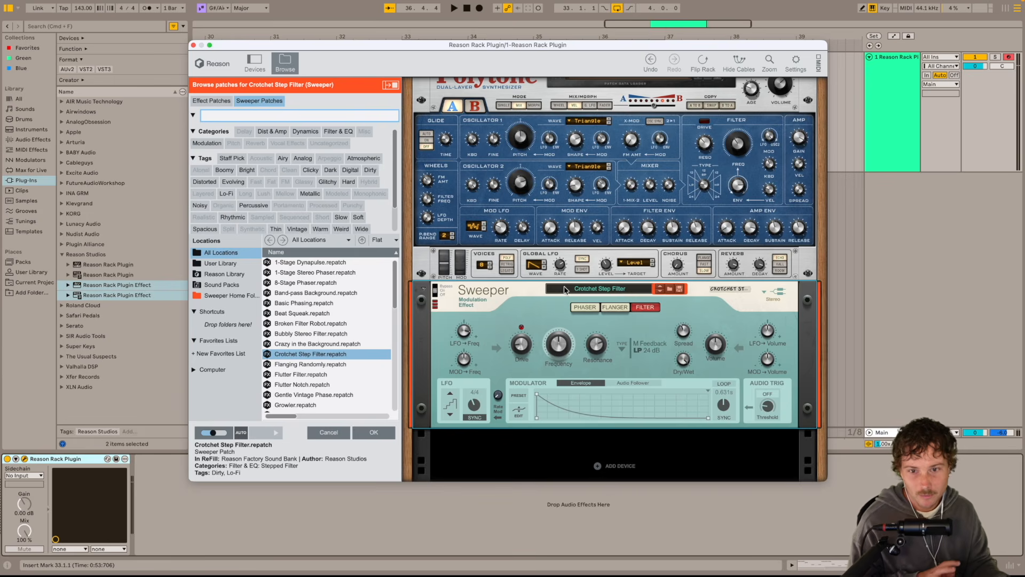
left_click_drag(391, 288, 394, 328)
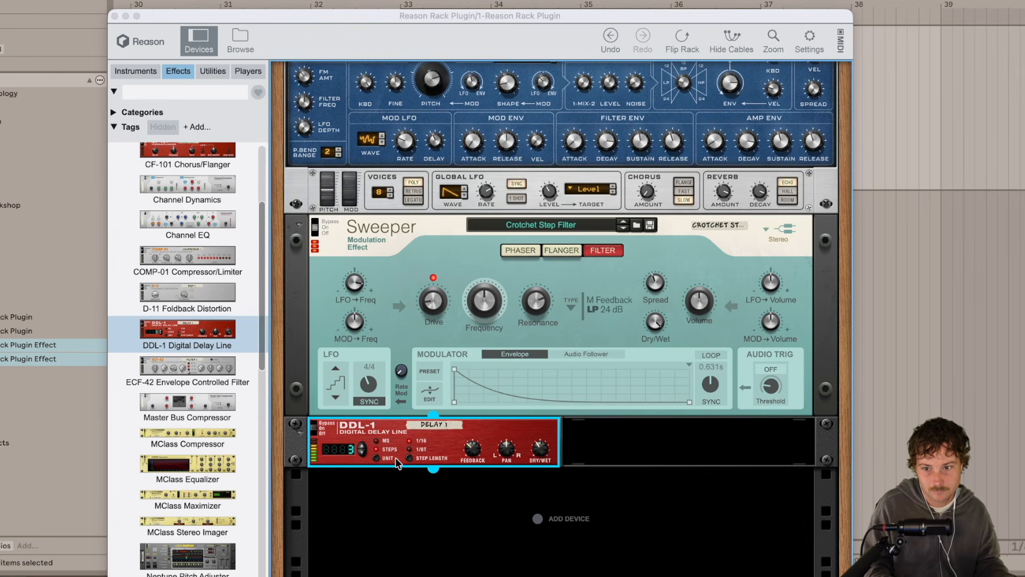
Set the DDL-1 Digital Delay Line below the Sweeper to 4 steps and adjust its Dry/Wet mix.
left_click(364, 448)
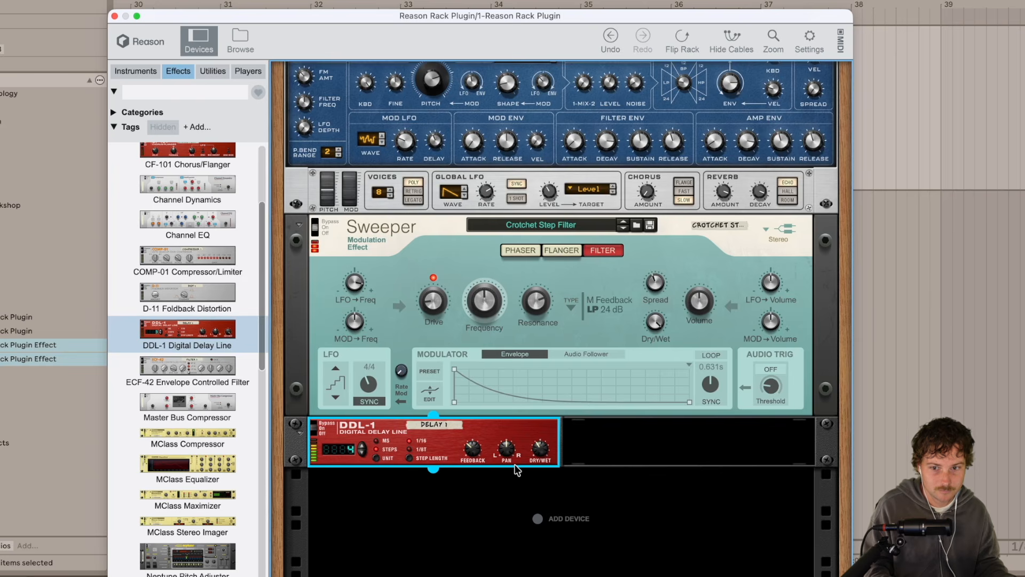
left_click_drag(548, 453, 548, 462)
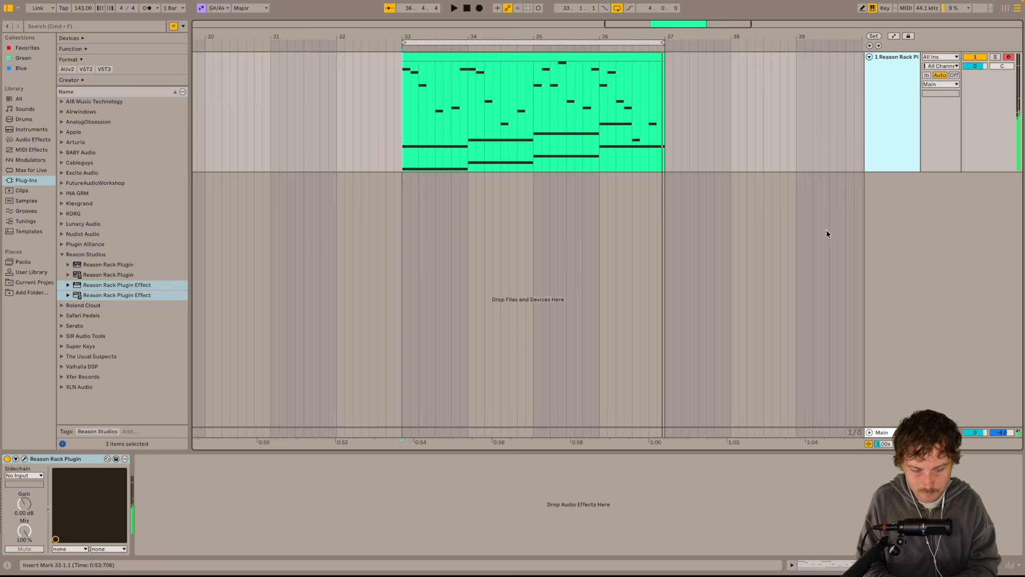
Add a second MIDI track and audition the Analog RM Bell and Angel Bells patches in its Reason rack.
key("super+shift+t")
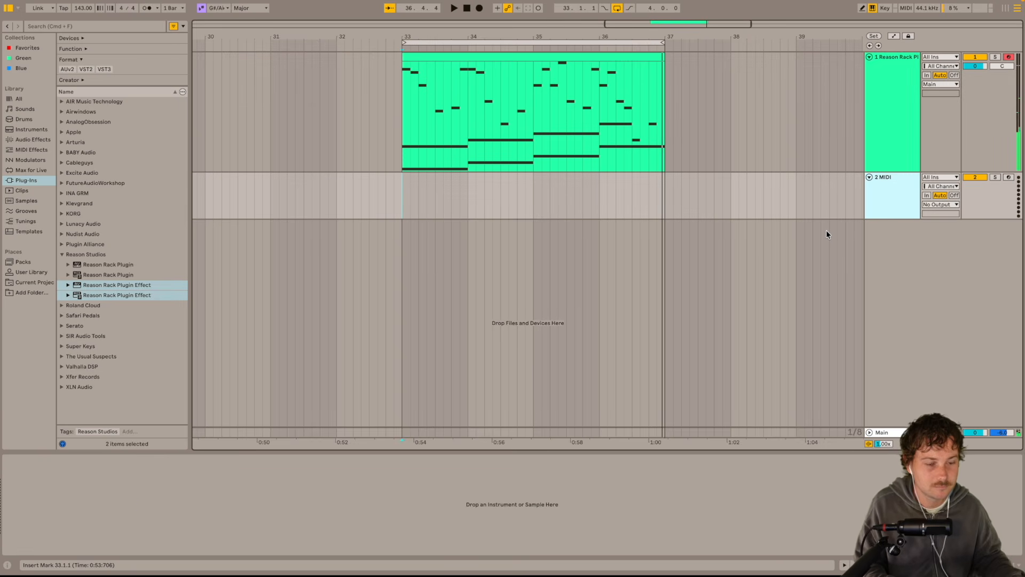
right_click(874, 216)
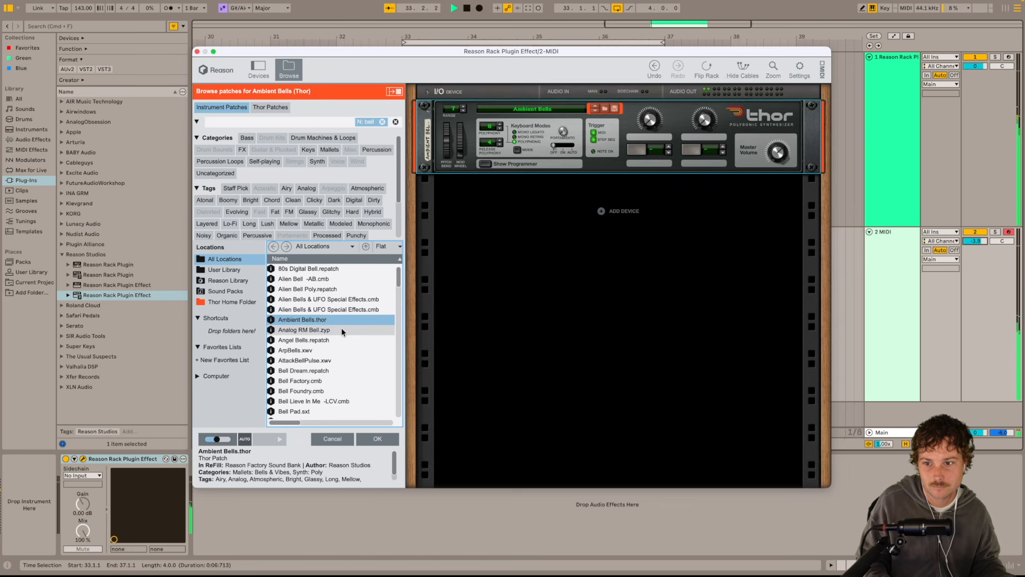
left_click(342, 329)
left_click(347, 342)
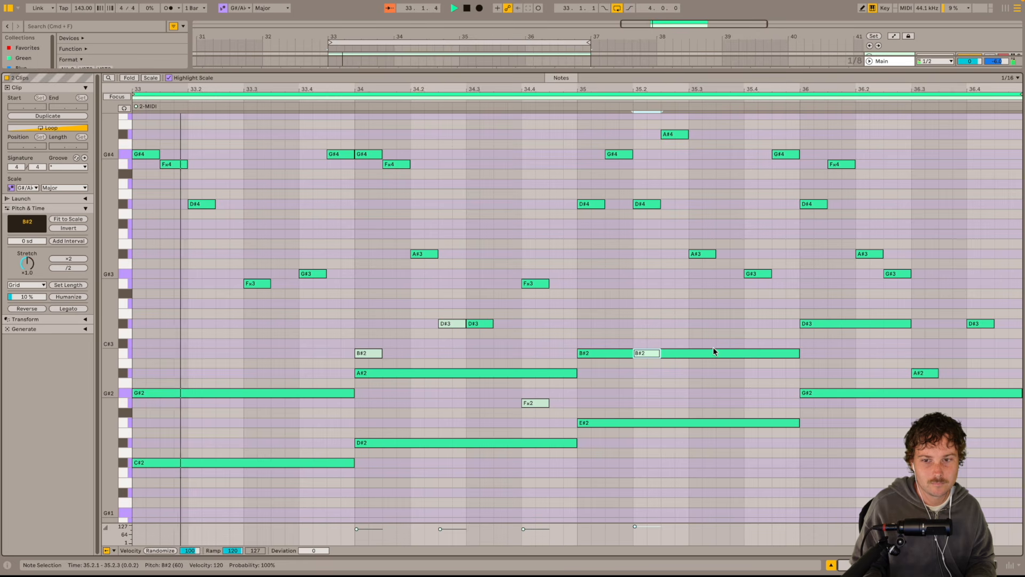
Lower the short B#2 note at 35.2 in the second track's clip to G#2.
key("Down")
key("Down")
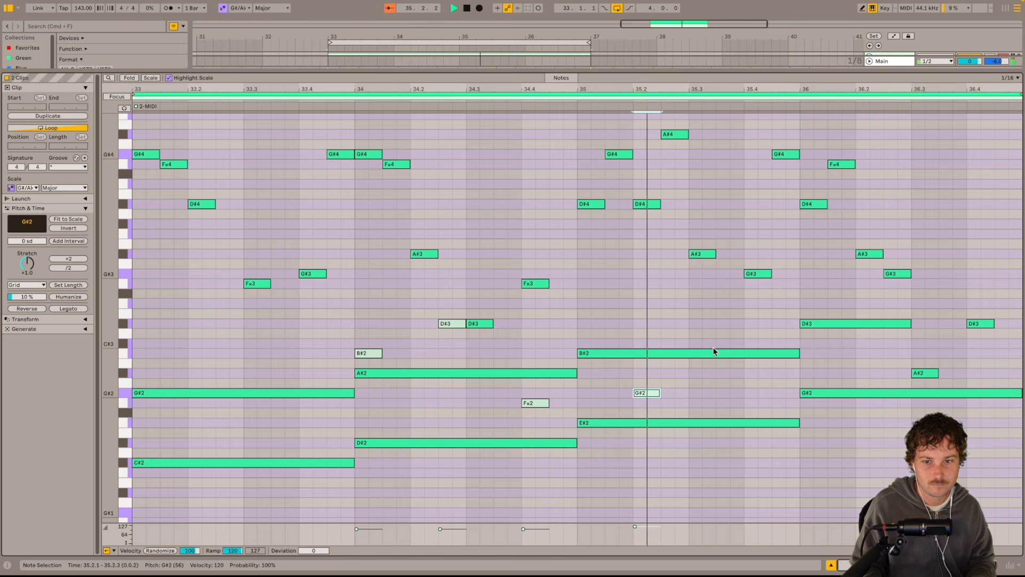
key("shift+Tab")
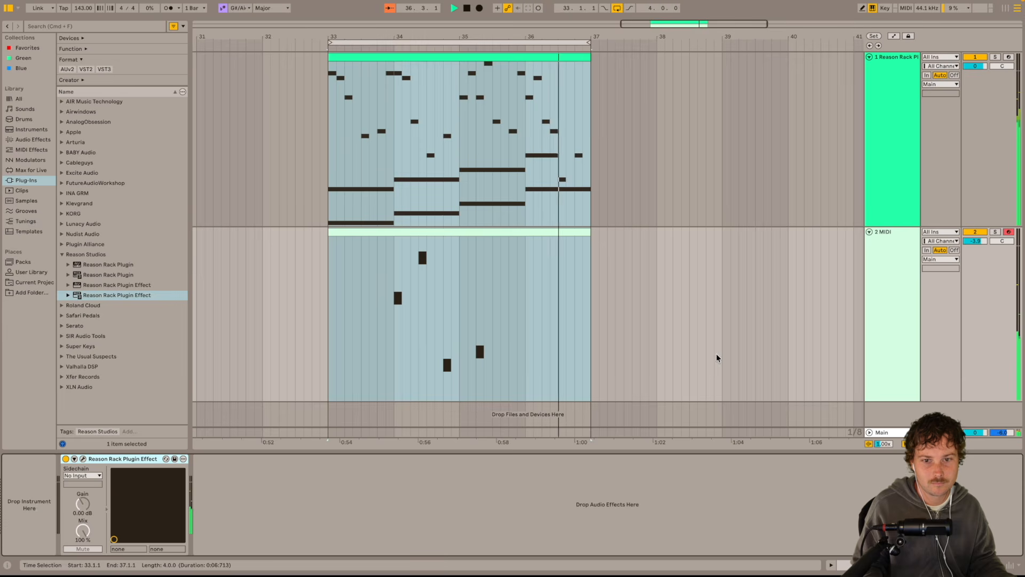
Add a note at 33.4 in the third track's clip and move it to D#3.
key("shift+Tab")
left_click(241, 248)
right_click(240, 247)
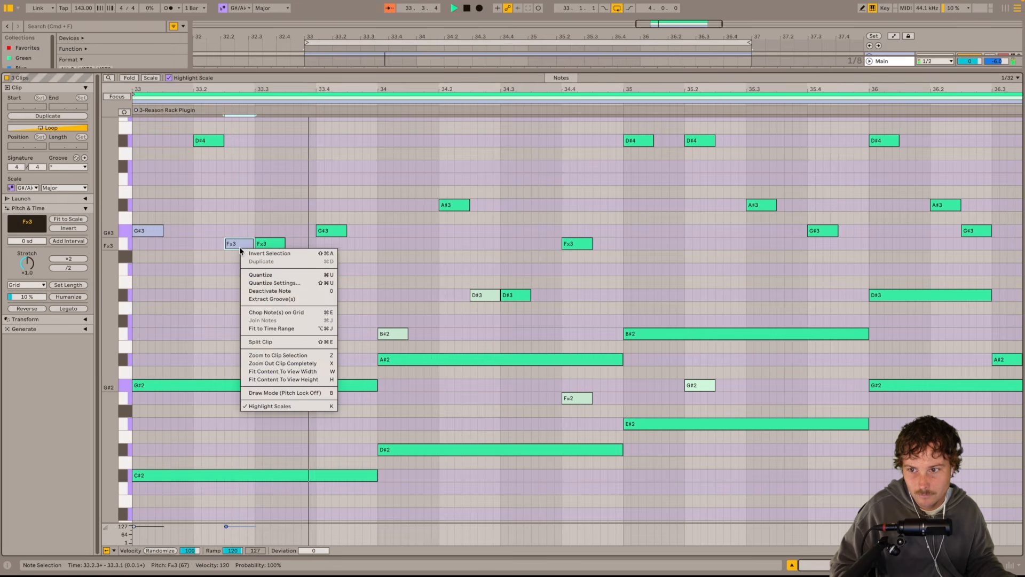
left_click(351, 275)
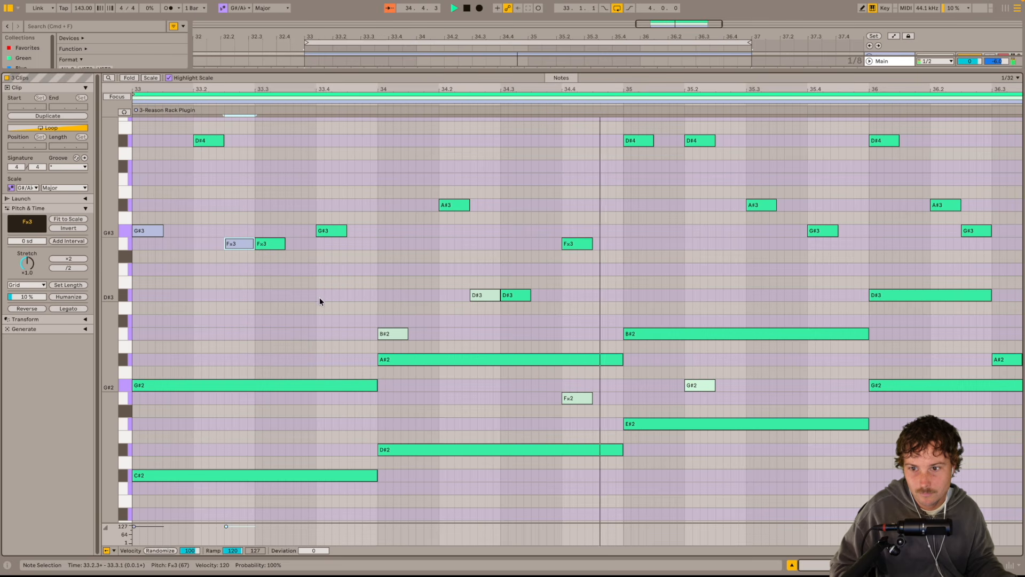
double_click(321, 333)
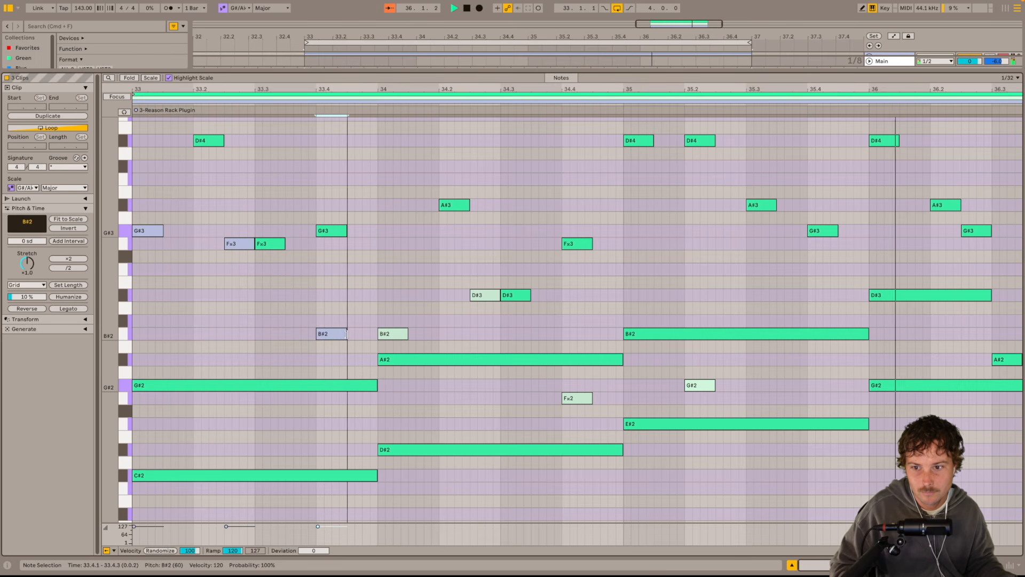
left_click_drag(328, 333, 332, 298)
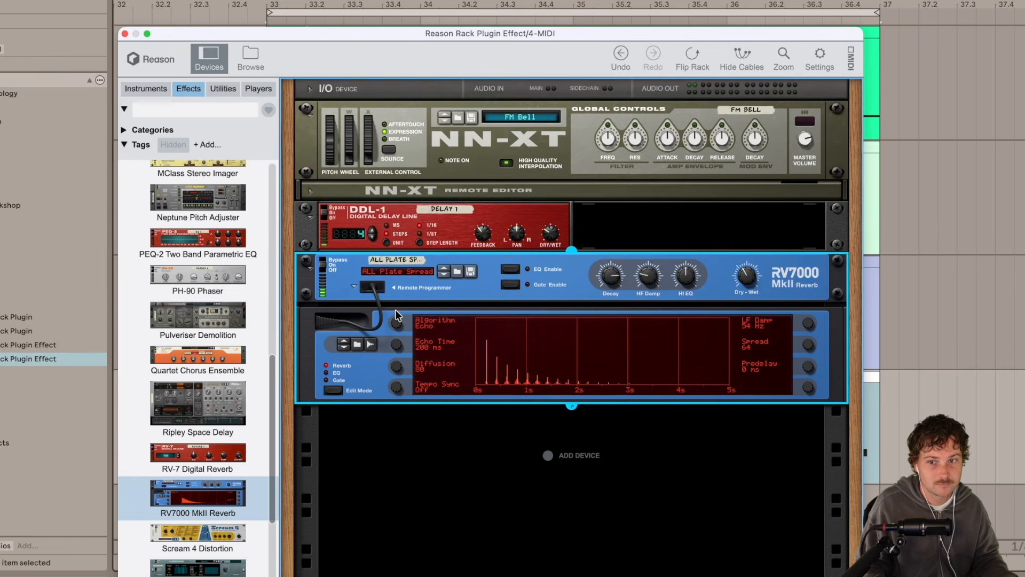
Set the RV7000 reverb's algorithm to Spring and adjust its Dry-Wet mix, closing the rack window.
left_click_drag(395, 310, 396, 314)
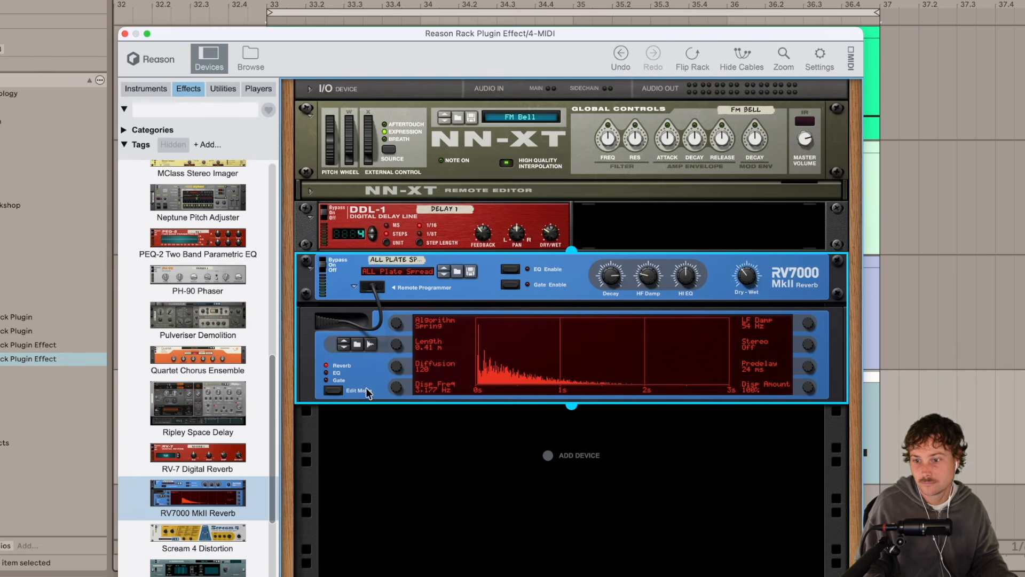
left_click_drag(273, 470, 273, 476)
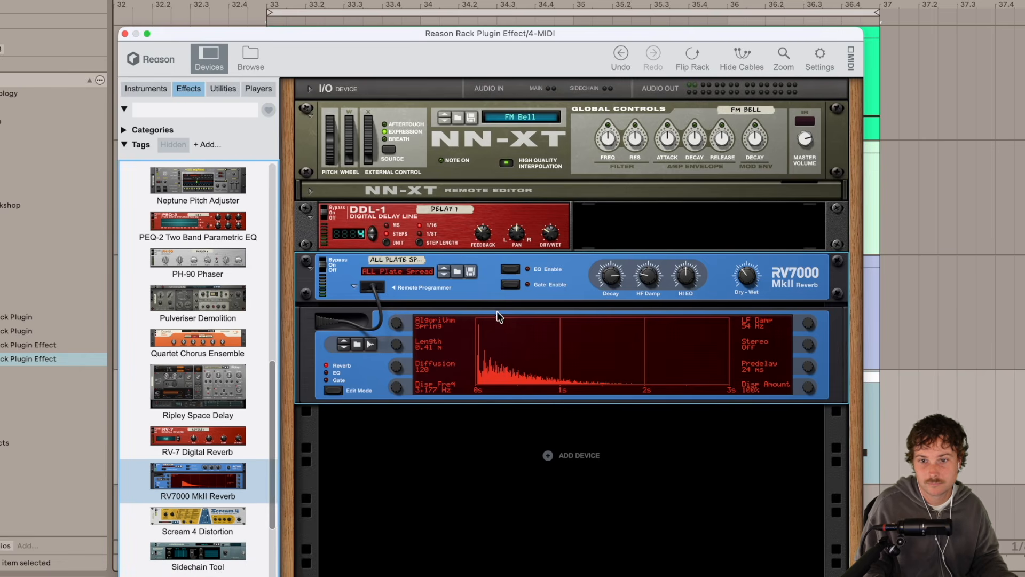
left_click(747, 286)
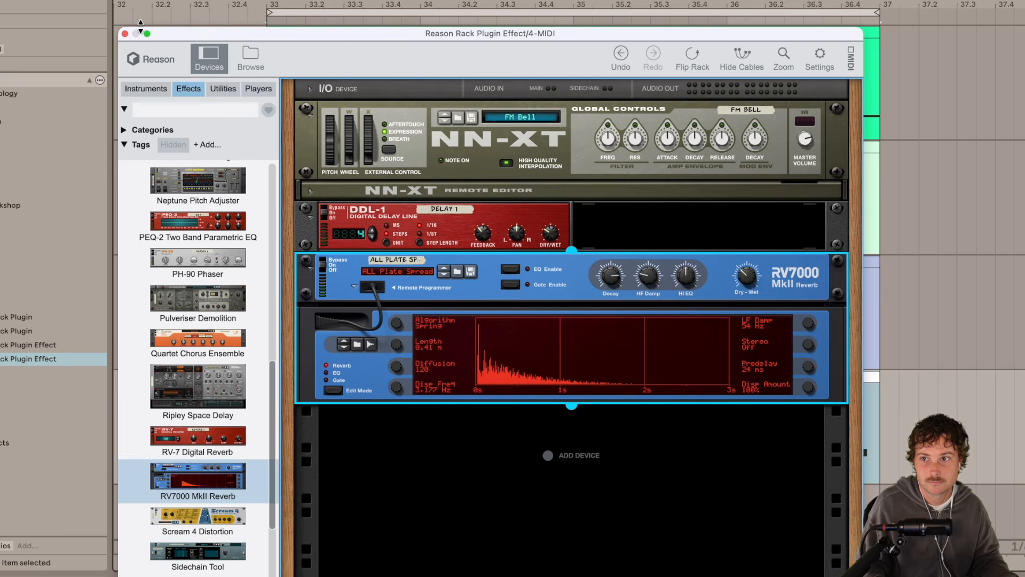
left_click(125, 34)
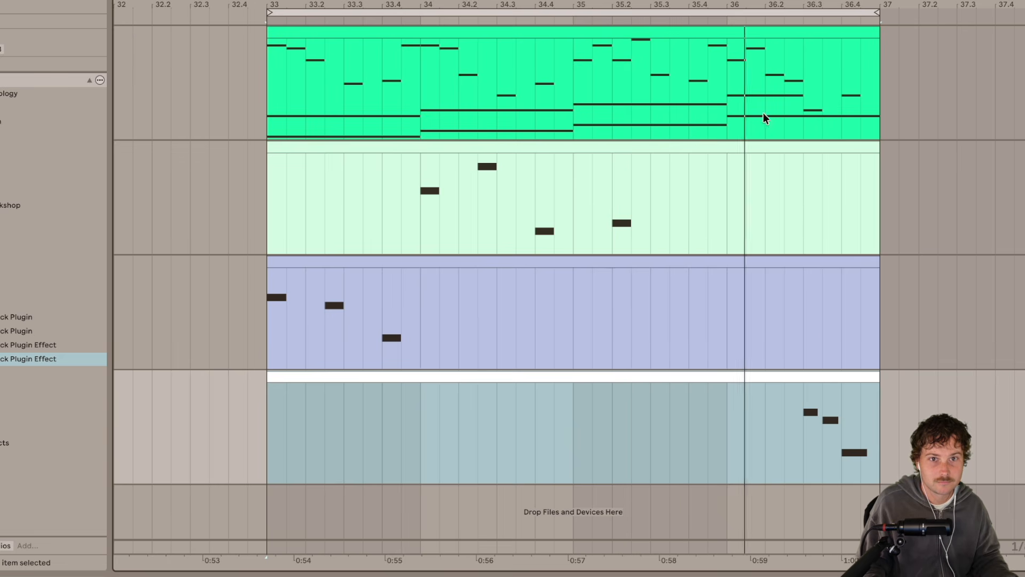
Group all tracks as buss and add an Audiomatic Retro Transformer to the group's Reason rack.
left_click(773, 36, "shift")
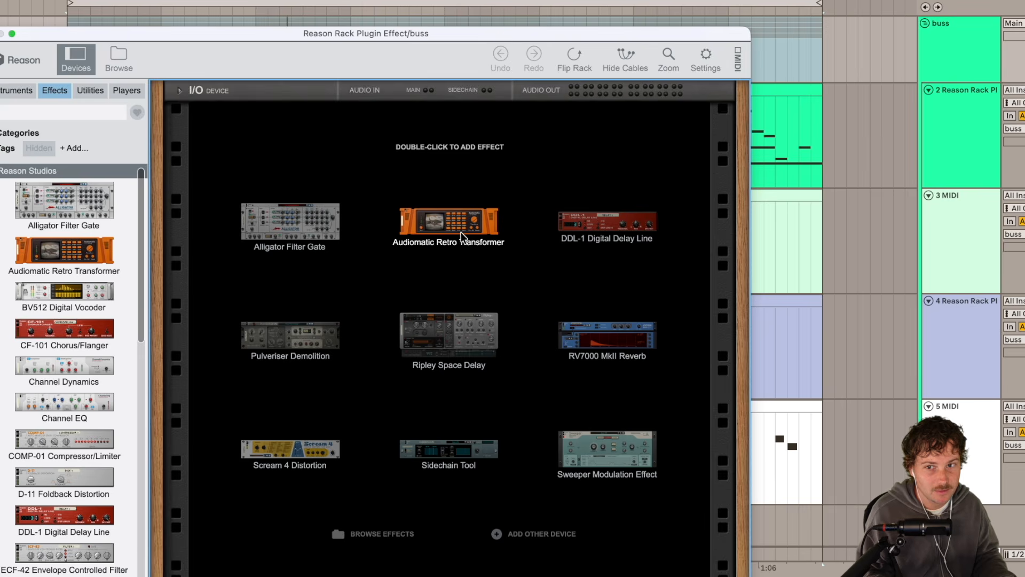
double_click(460, 232)
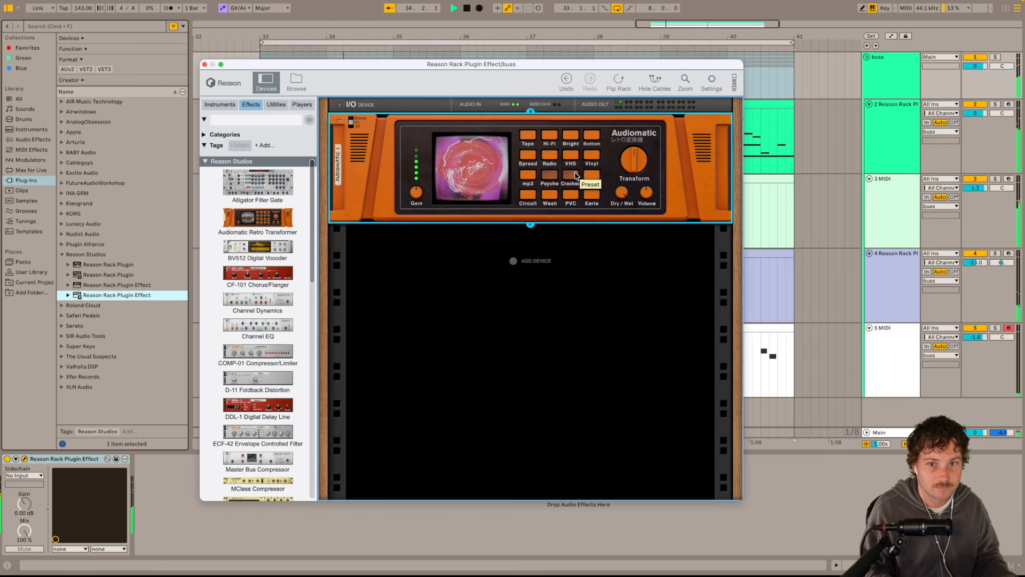
Set the Audiomatic to the Eerie preset, adjust its Transform amount, and tweak the Sweeper flanger's Feedback on the Touch Resonator patch.
left_click(571, 175)
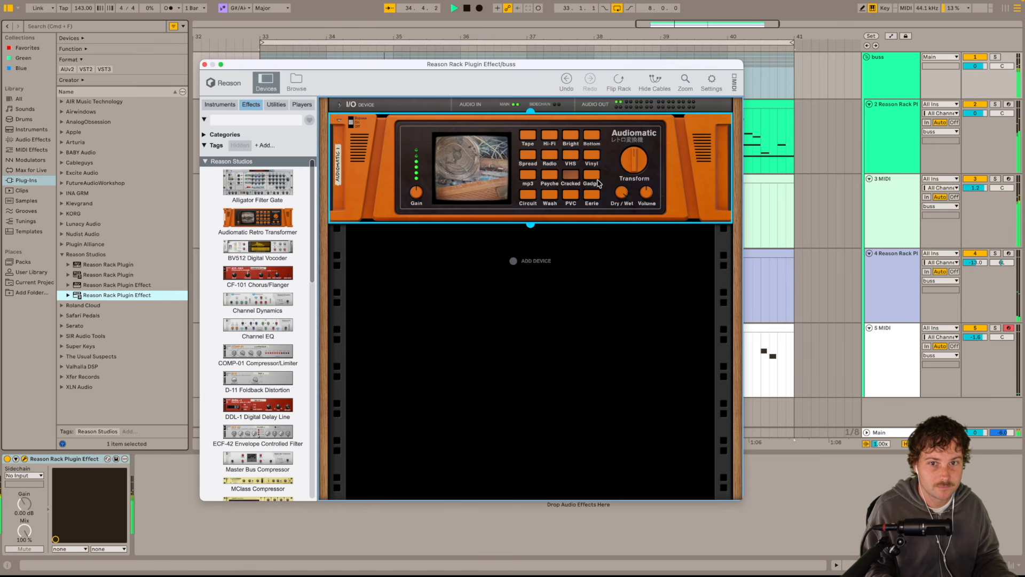
left_click(594, 195)
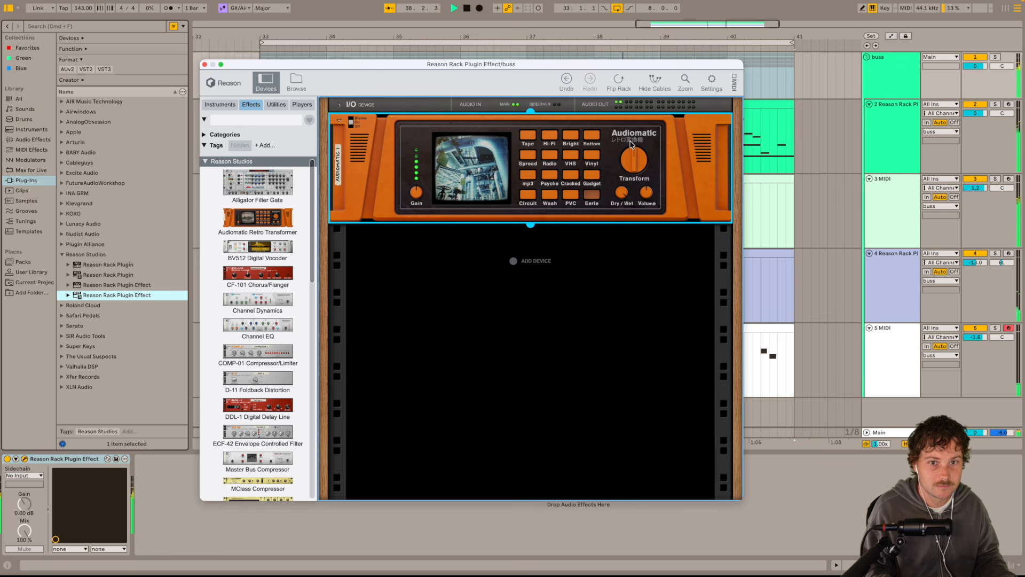
left_click_drag(637, 155, 627, 175)
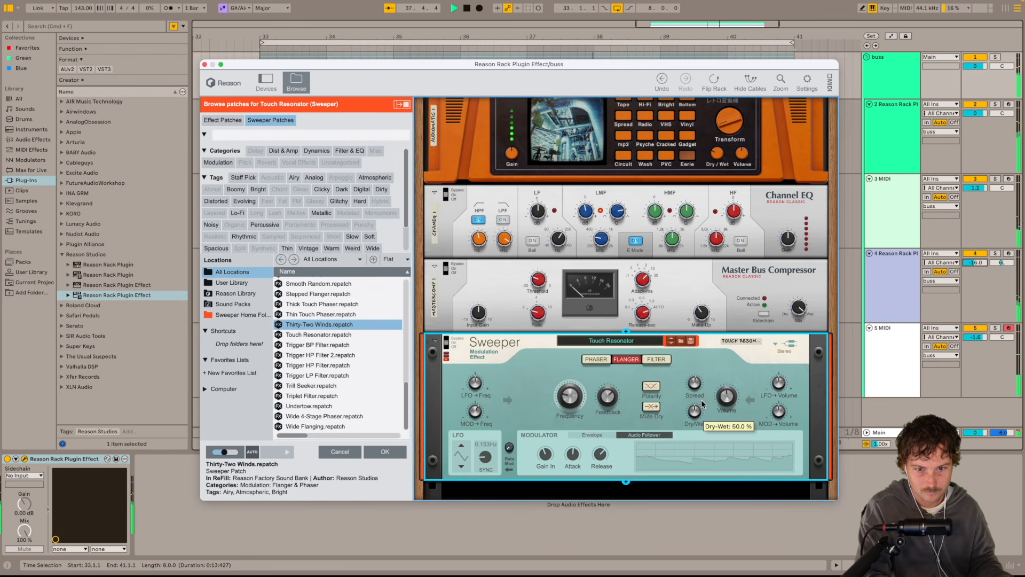
mouse_move(606, 398)
left_mouse_down()
mouse_move(605, 376)
mouse_move(609, 403)
left_mouse_up()
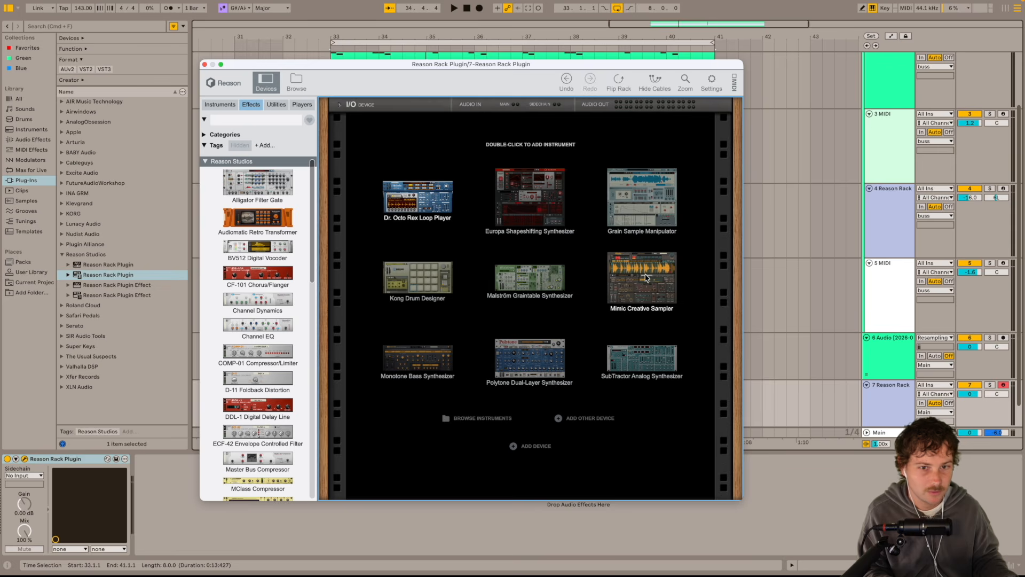
Add a Mimic Creative Sampler to the new track's rack and load the resampled audio clip from track 6 into it.
double_click(655, 281)
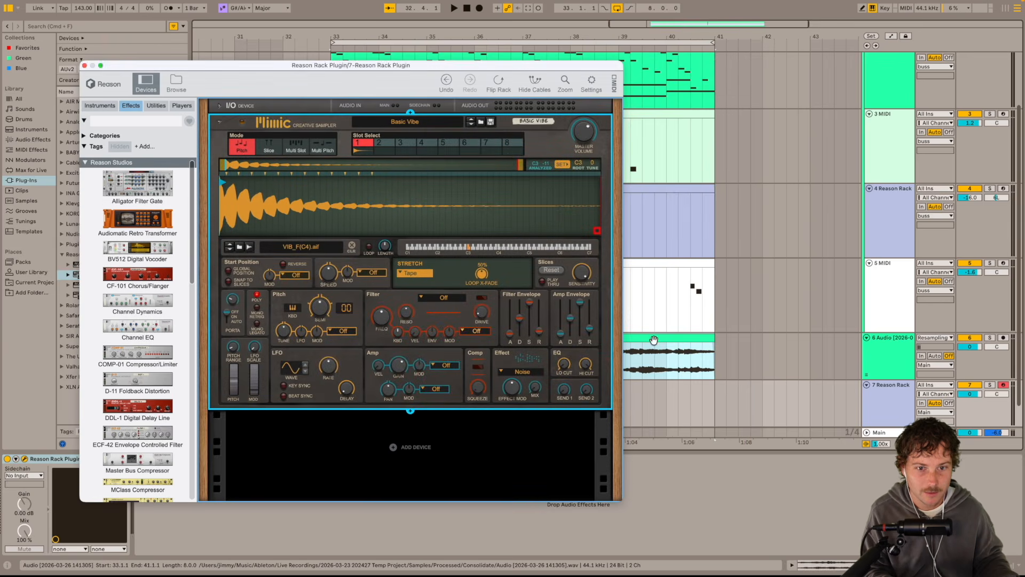
left_click_drag(653, 340, 544, 244)
left_click_drag(413, 203, 416, 207)
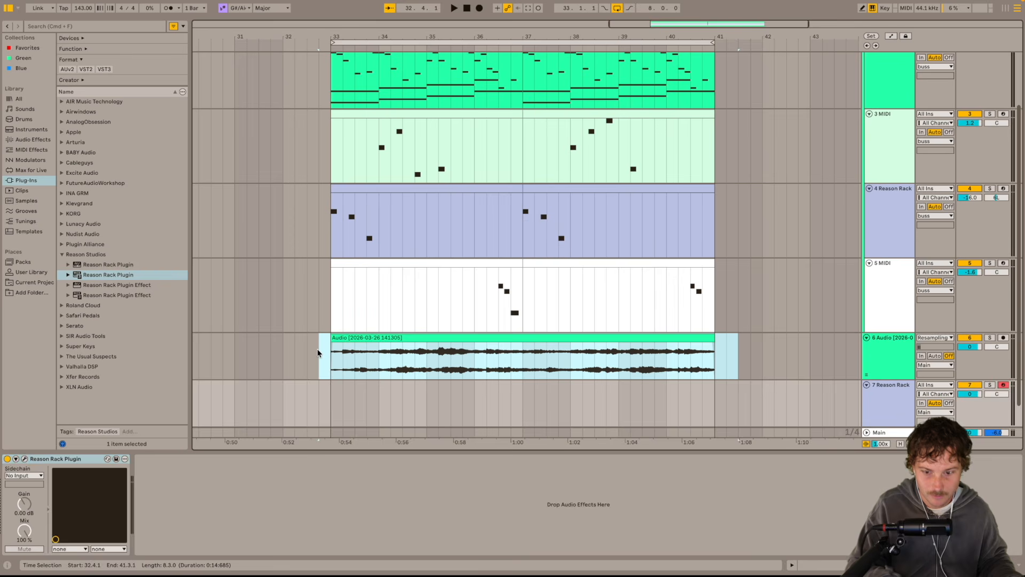
Deactivate the resampled audio clip and the clips on tracks 3, 4 and 5 across bars 33 to 41.
left_click_drag(321, 351, 307, 196)
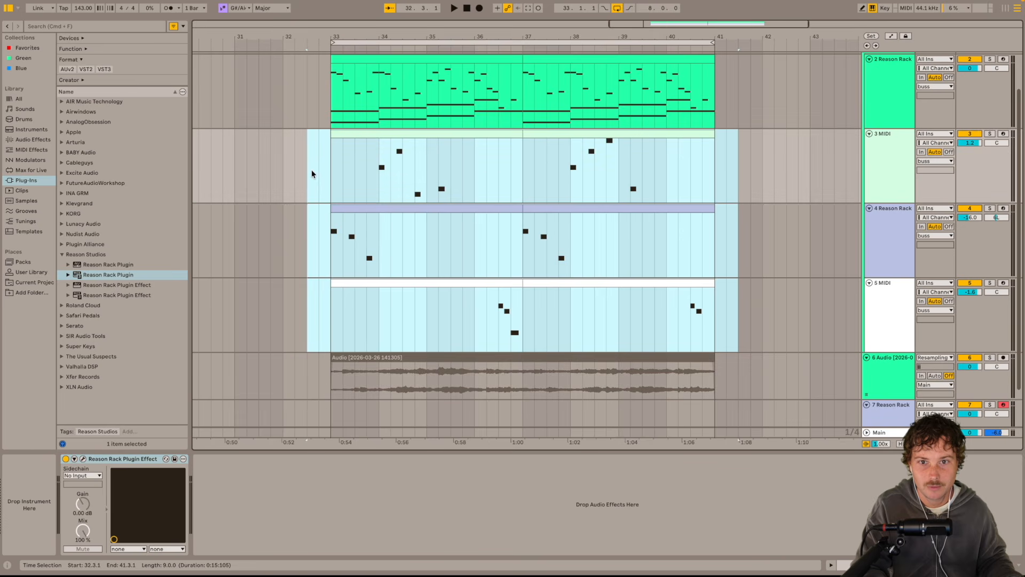
key("0")
scroll(427, 168, "up", 1)
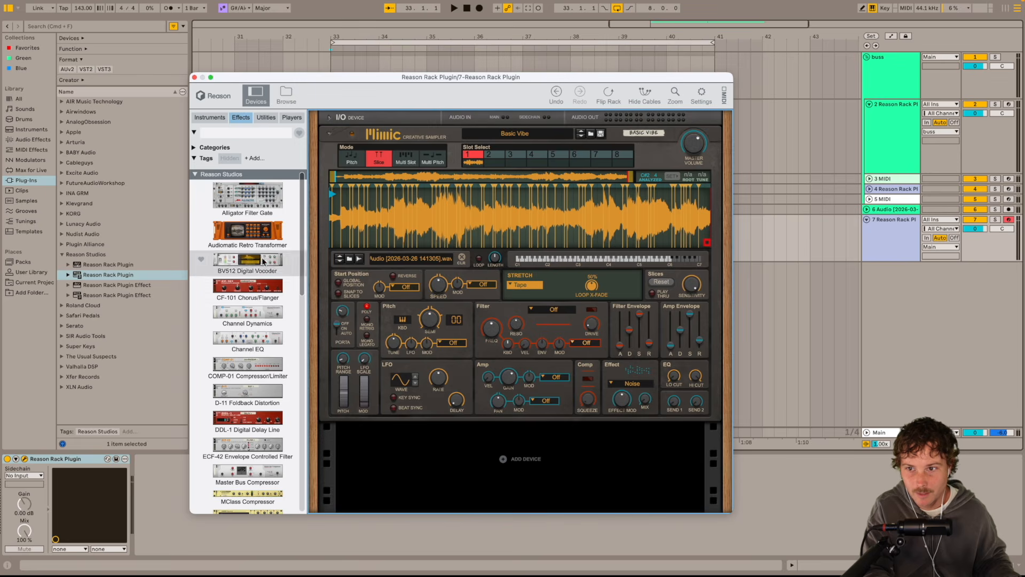
Add a Ripley Space Delay below the Mimic sampler with a 1/4 delay time and adjust its output Dry-Wet mix.
scroll(303, 241, "up", 3)
left_click_drag(303, 241, 559, 470)
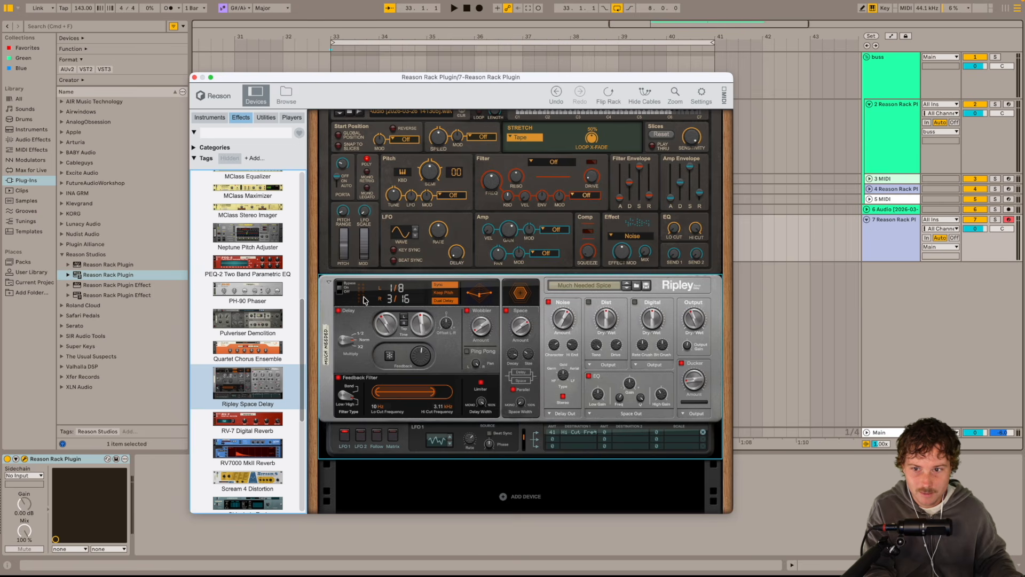
left_click_drag(382, 326, 383, 316)
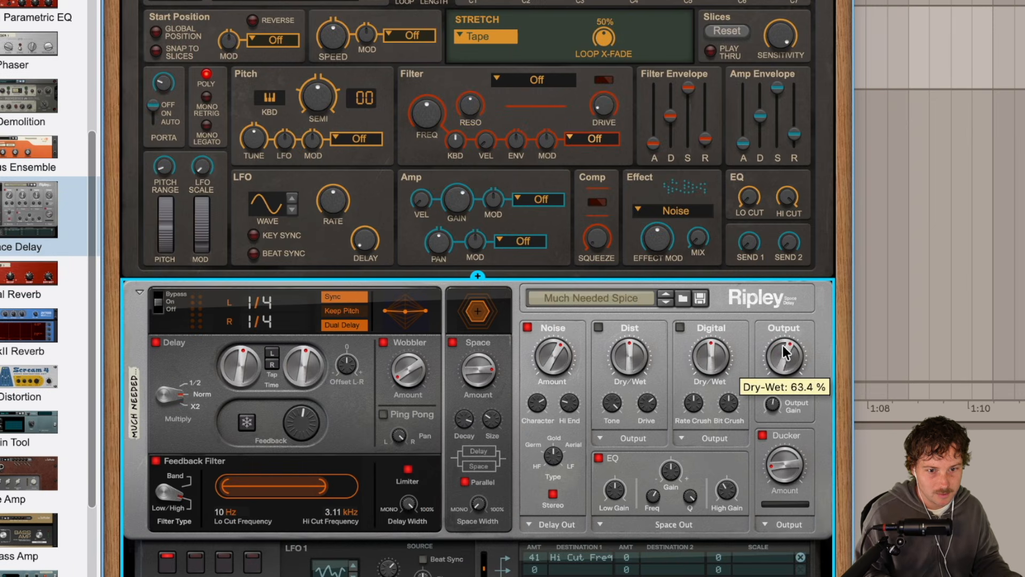
left_click_drag(784, 354, 791, 318)
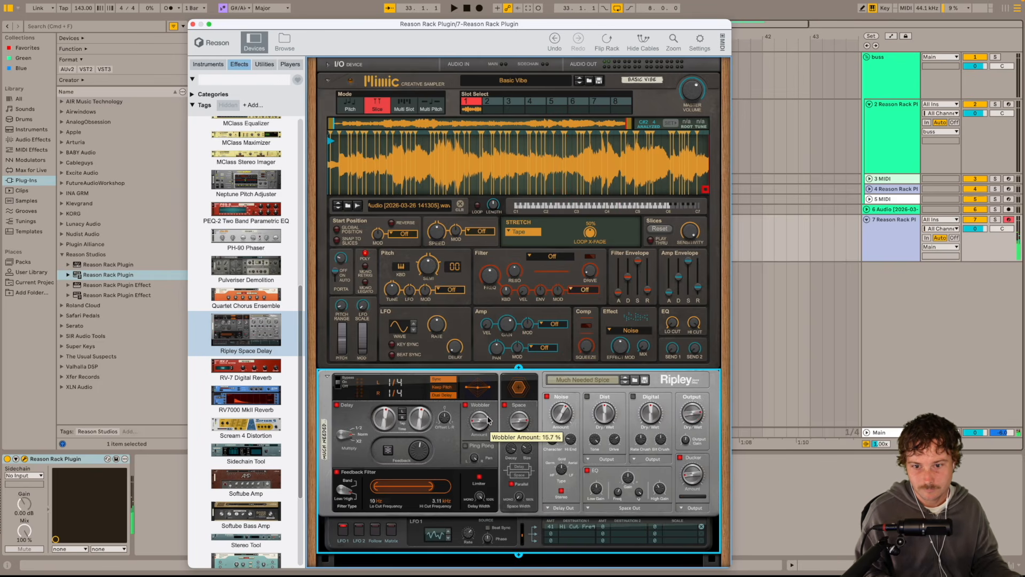
Play the loop while setting the Mimic's stretch mode to Advanced and its pitch to -12 semitones.
key("space")
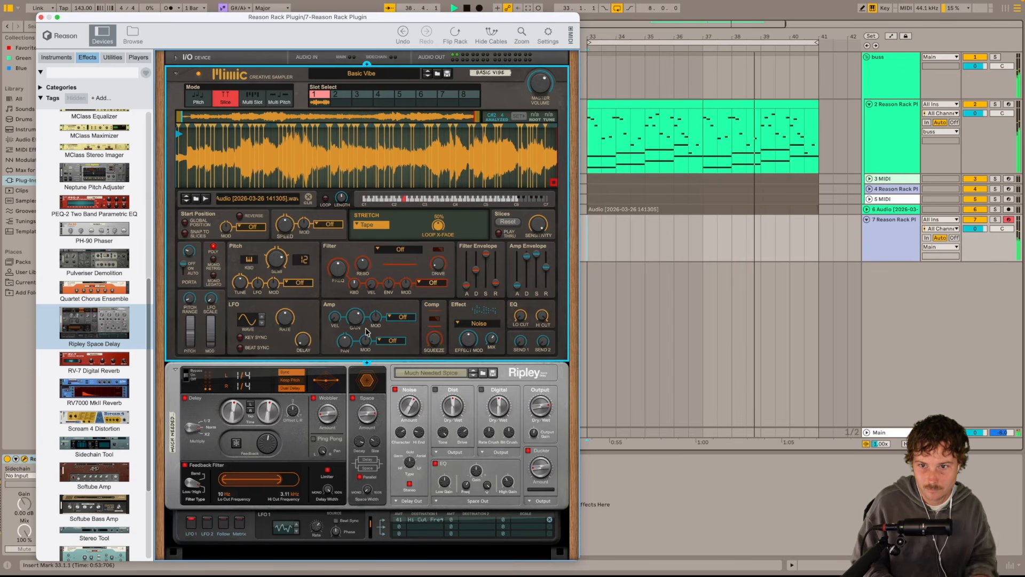
left_click(363, 225)
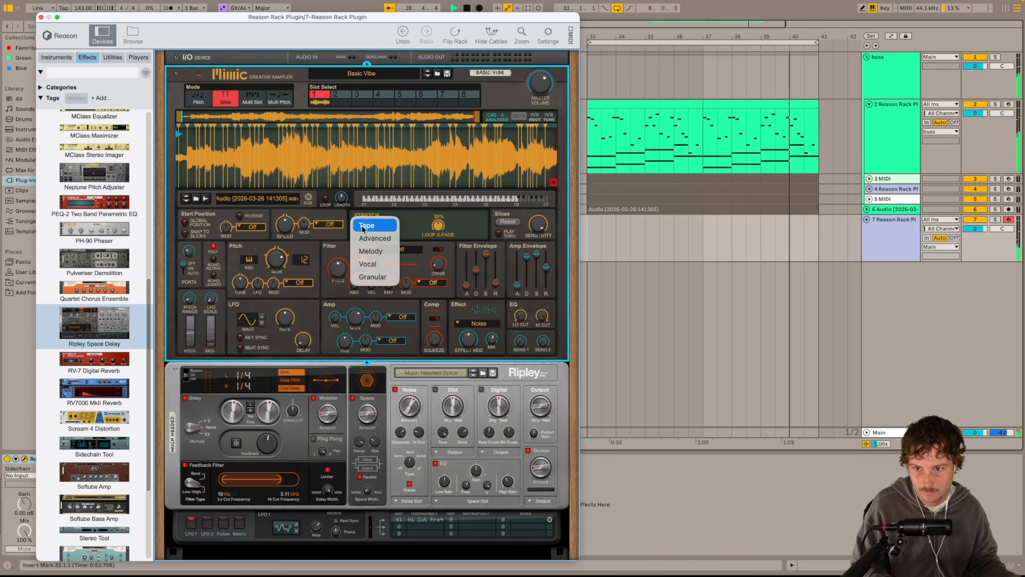
left_click(374, 238)
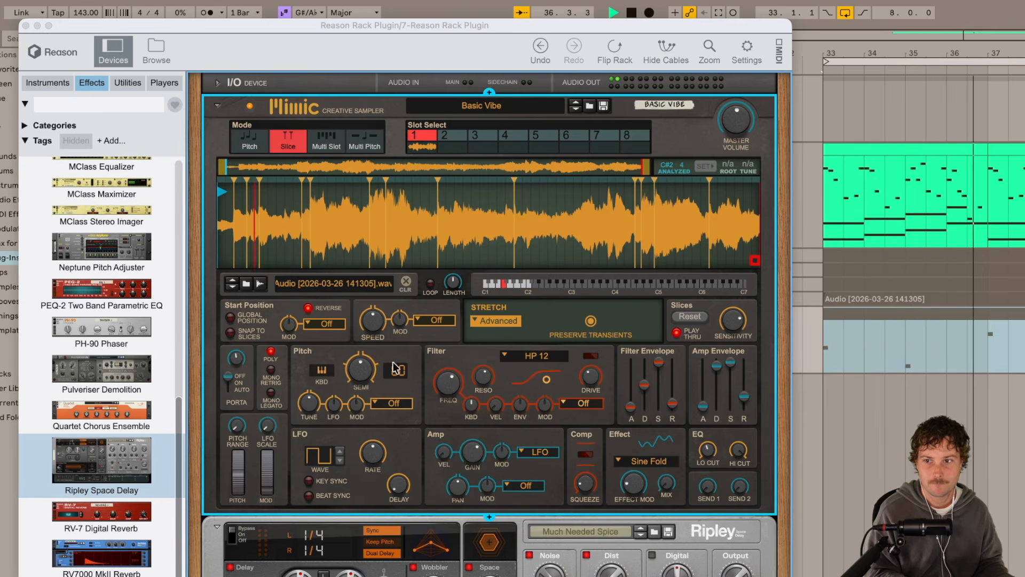
left_click_drag(361, 369, 367, 384)
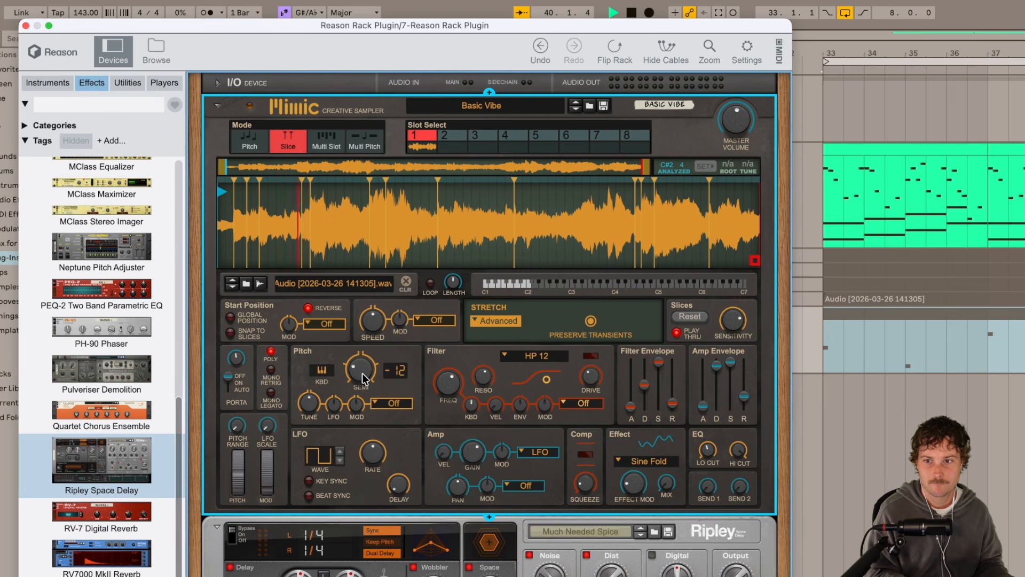
left_click_drag(362, 372, 366, 371)
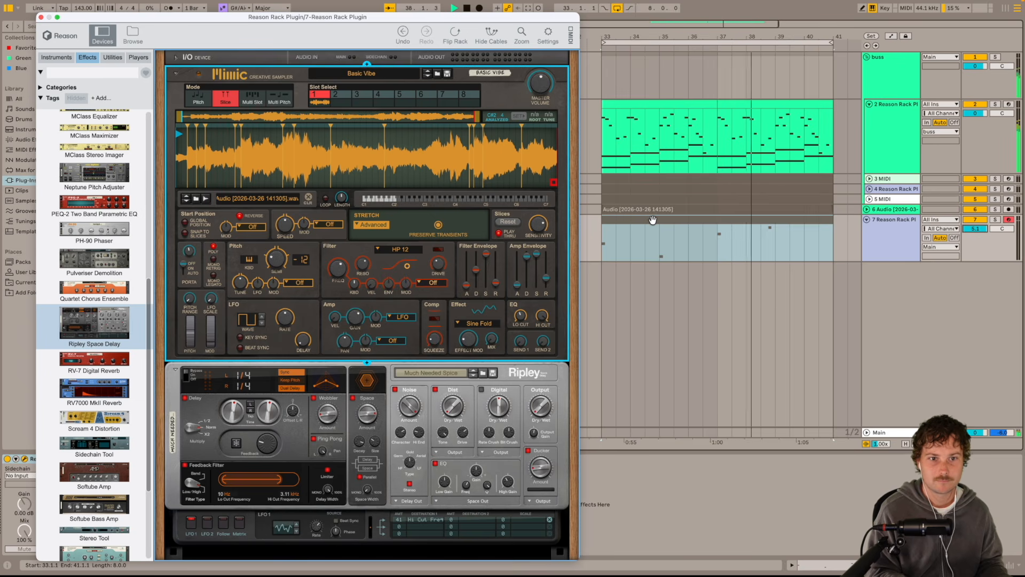
Capture the played notes on track 7 and copy the one-bar section at bar 38 to bar 34.
left_click(528, 8)
left_click(766, 219)
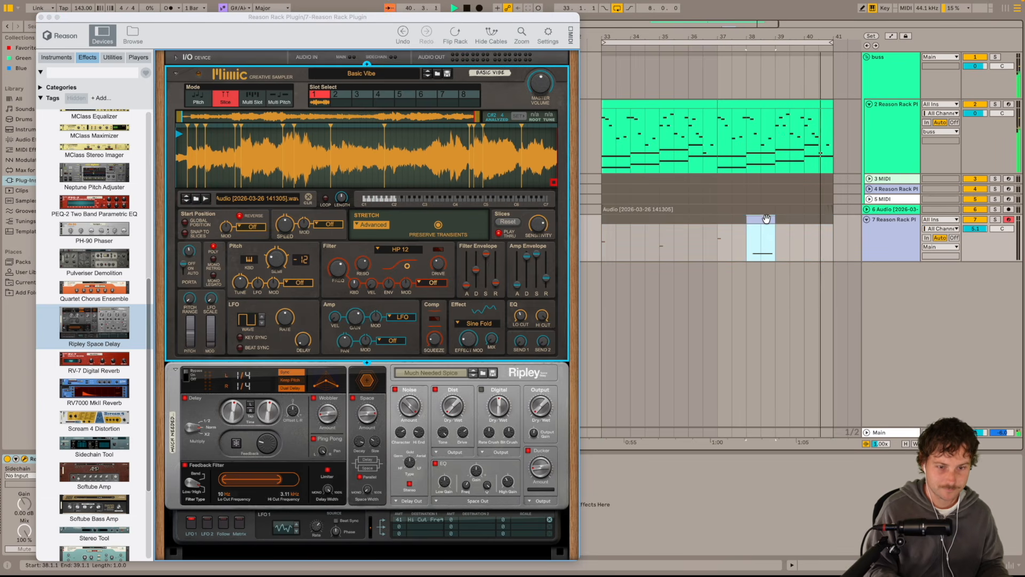
left_click(635, 240)
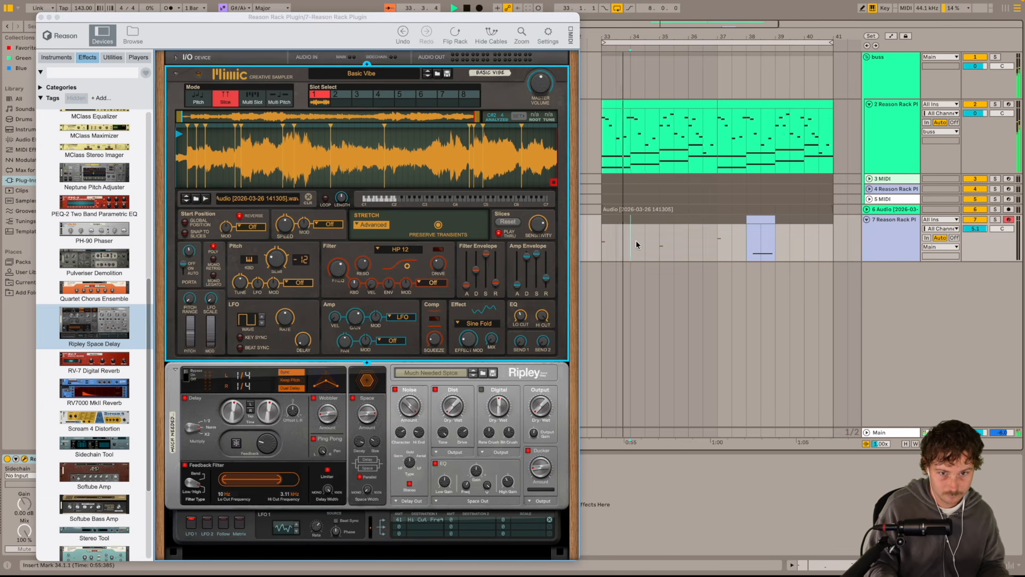
key("ctrl+v")
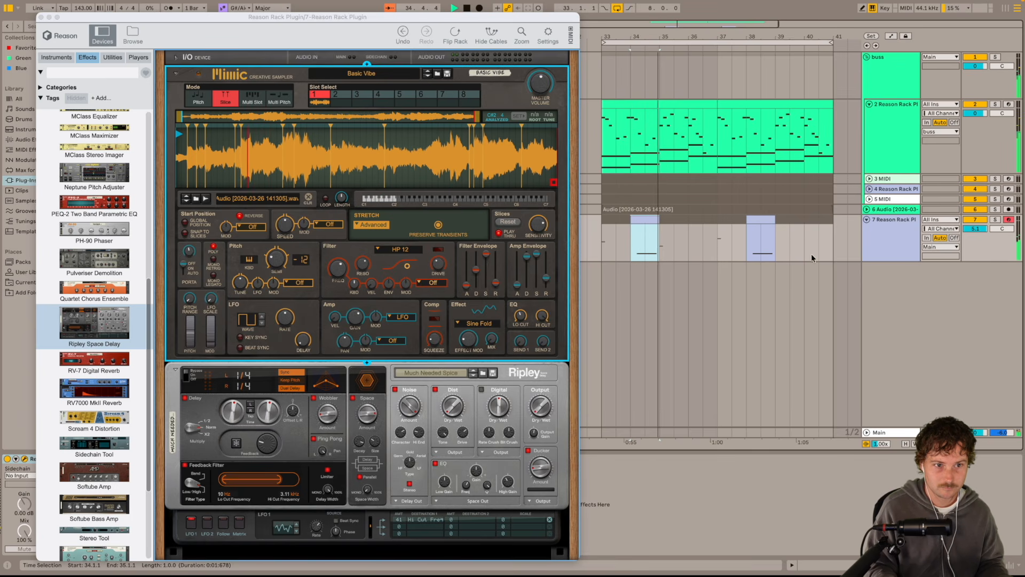
Duplicate track 7 with its rack and capture a newly played note on the copy, selecting the clip around bar 33.
left_click(895, 248)
key("ctrl+d")
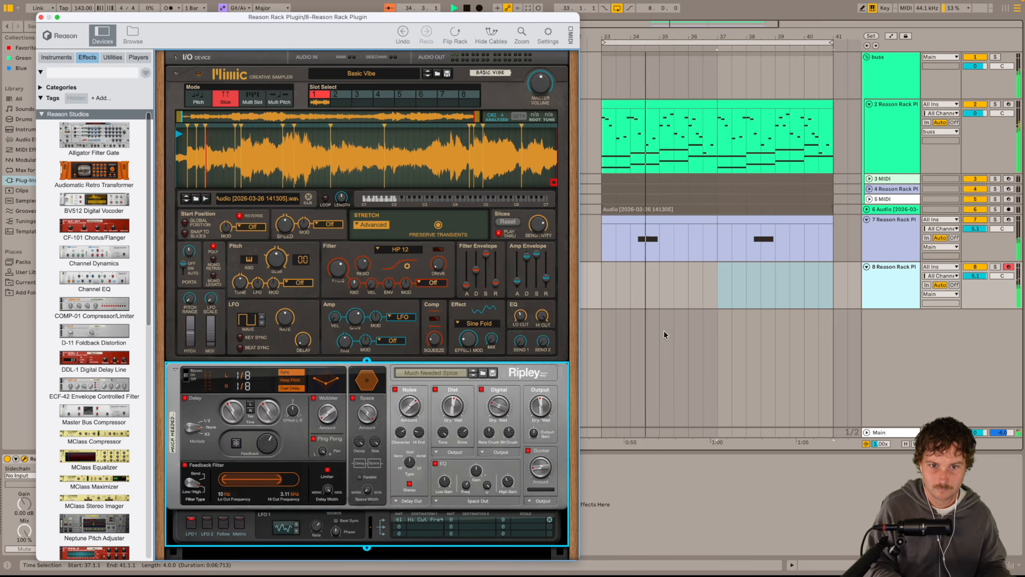
left_click(530, 7)
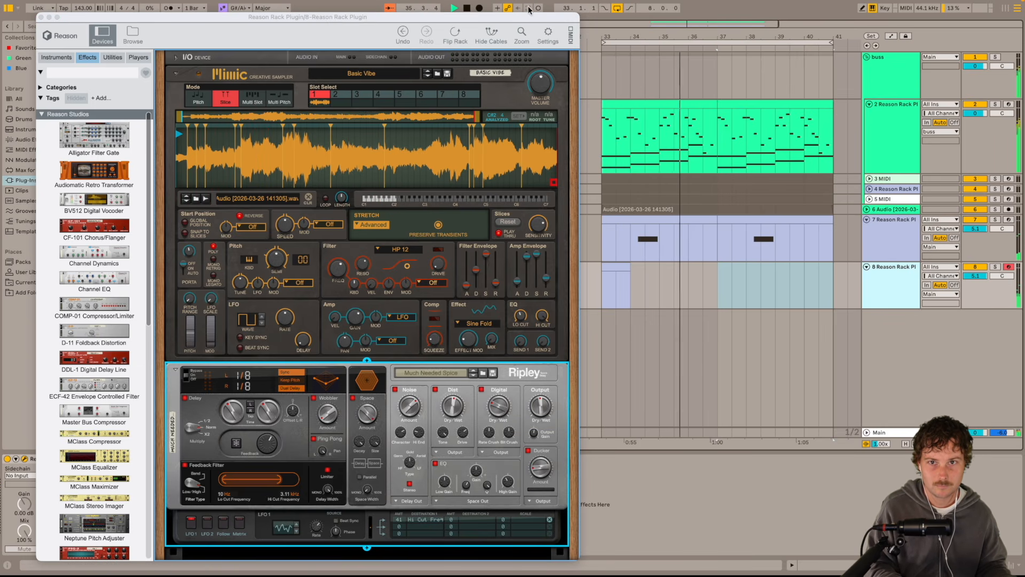
left_click(624, 266)
left_click_drag(630, 267, 587, 266)
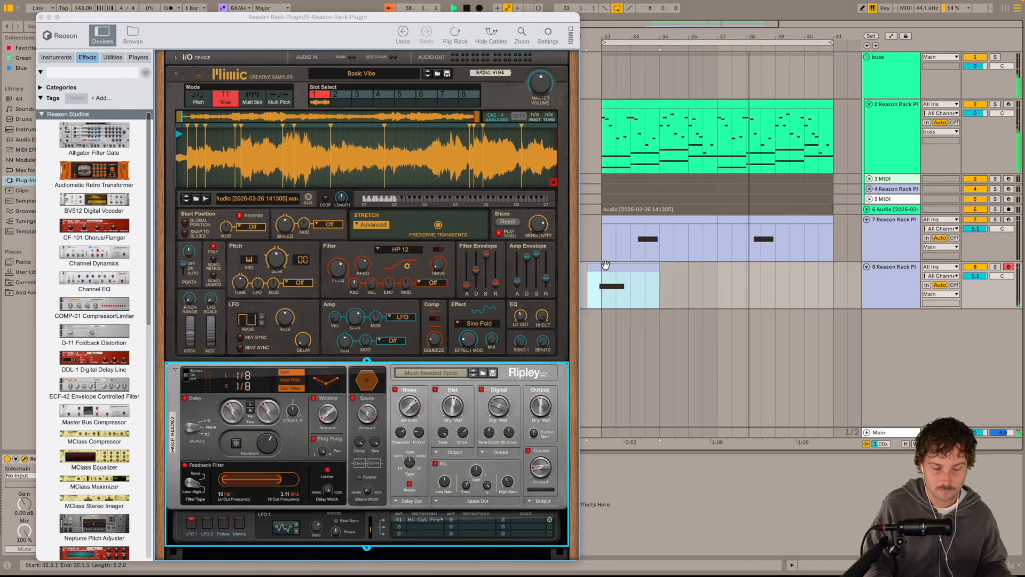
Open track 8's captured clip, close the rack window, and shift the note slightly later so it starts at bar 33.
double_click(604, 267)
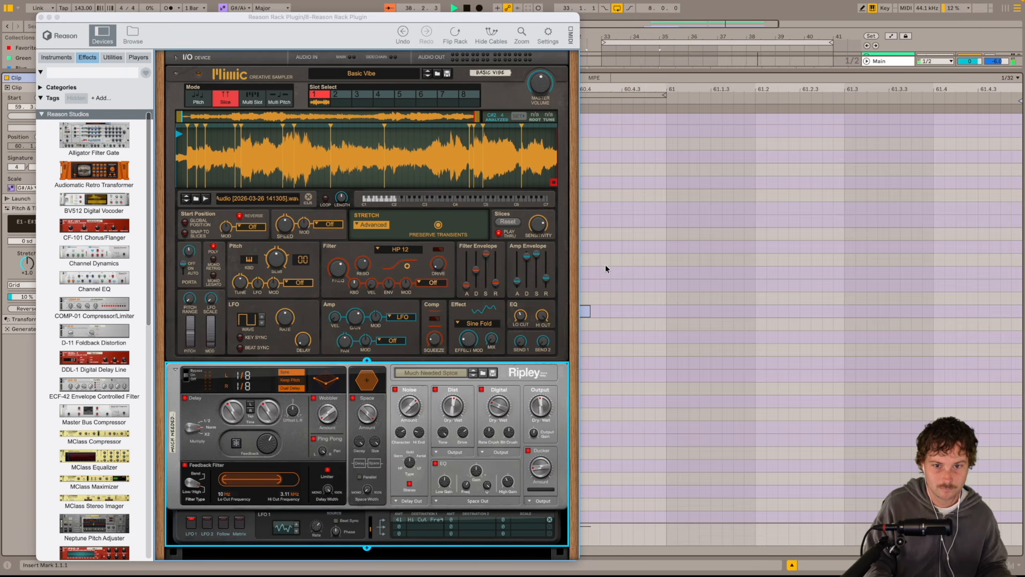
left_click(41, 18)
left_click_drag(329, 308, 355, 312)
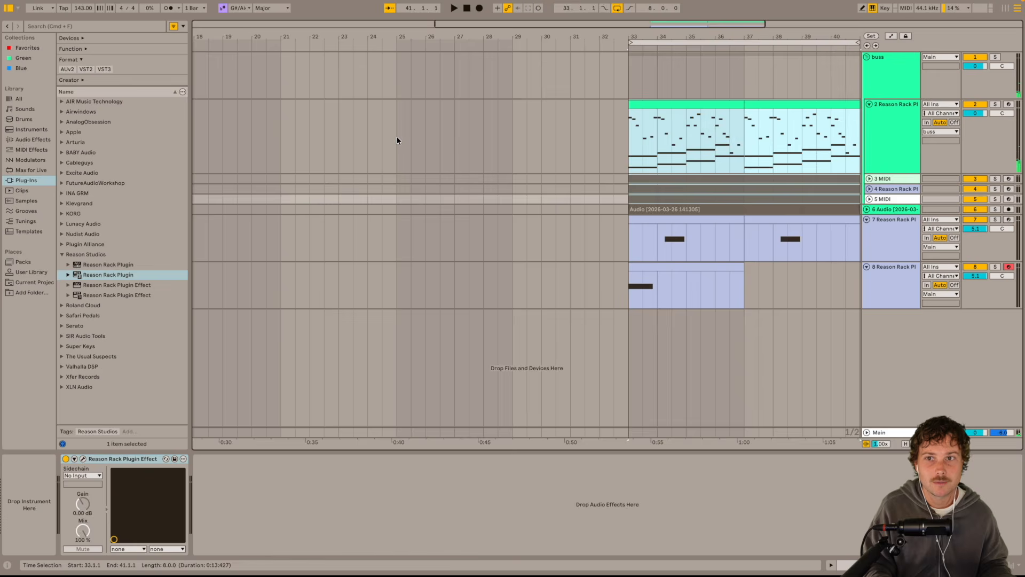
Copy the clips of tracks 2 to 5 from bars 33–41 to bar 25.
left_click(397, 140)
key("super+v")
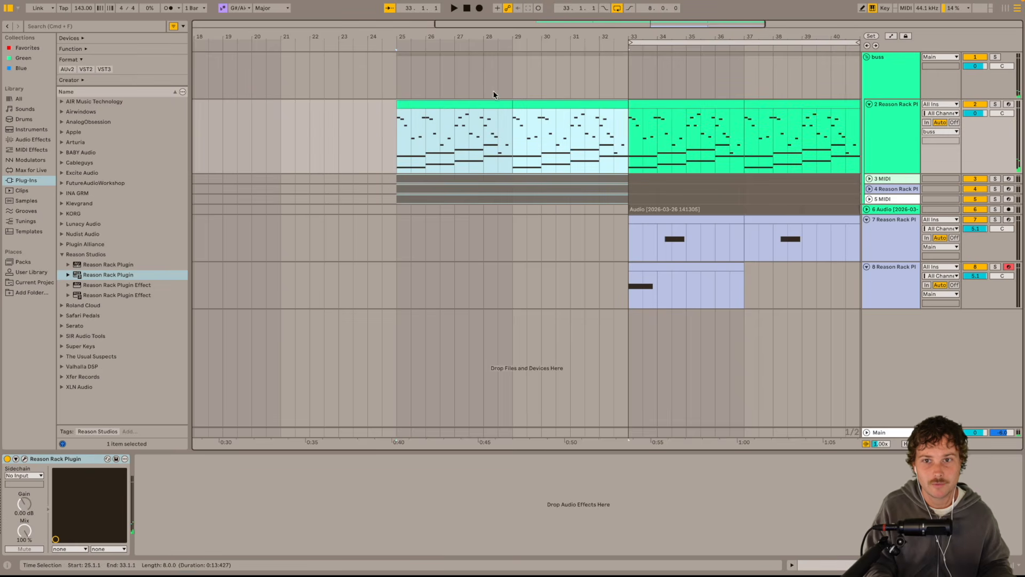
left_click_drag(528, 34, 499, 27)
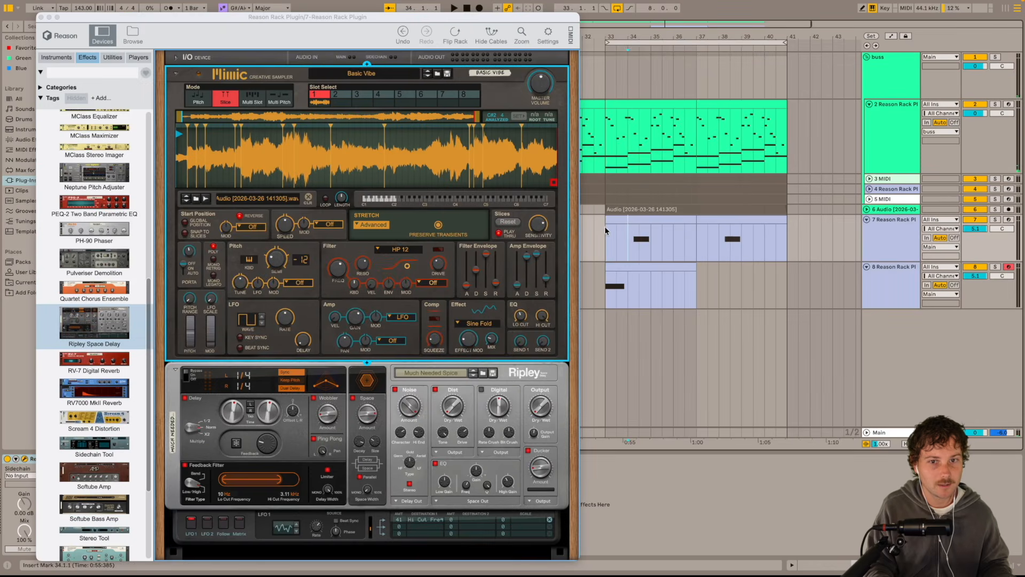
Reactivate the copied clips on tracks 3 to 5 in bars 25–33 and set the loop to bars 25 through 41.
left_click_drag(604, 226, 773, 323)
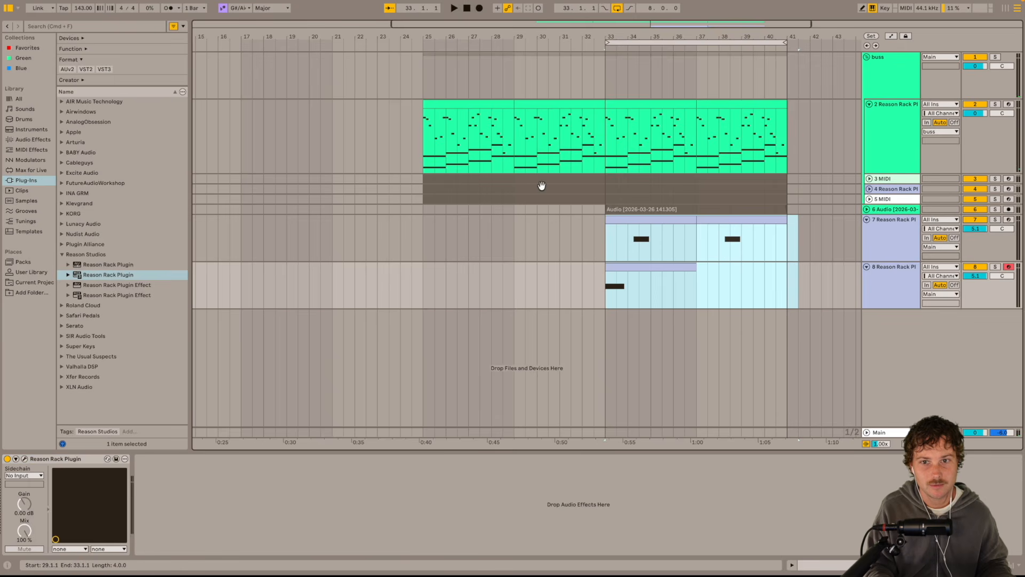
left_click_drag(401, 179, 607, 207)
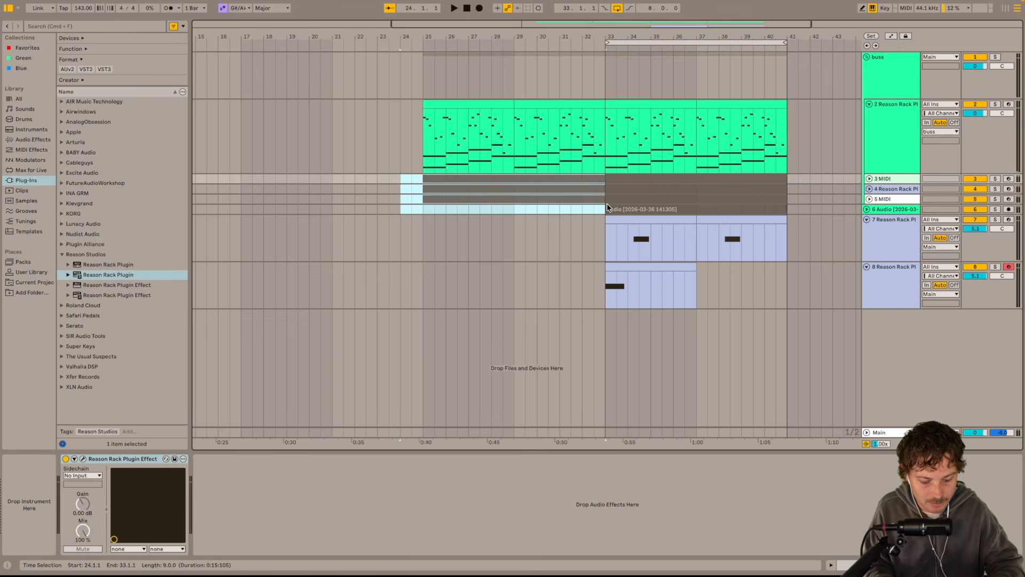
key("0")
left_click(496, 103)
left_click(560, 104, "shift")
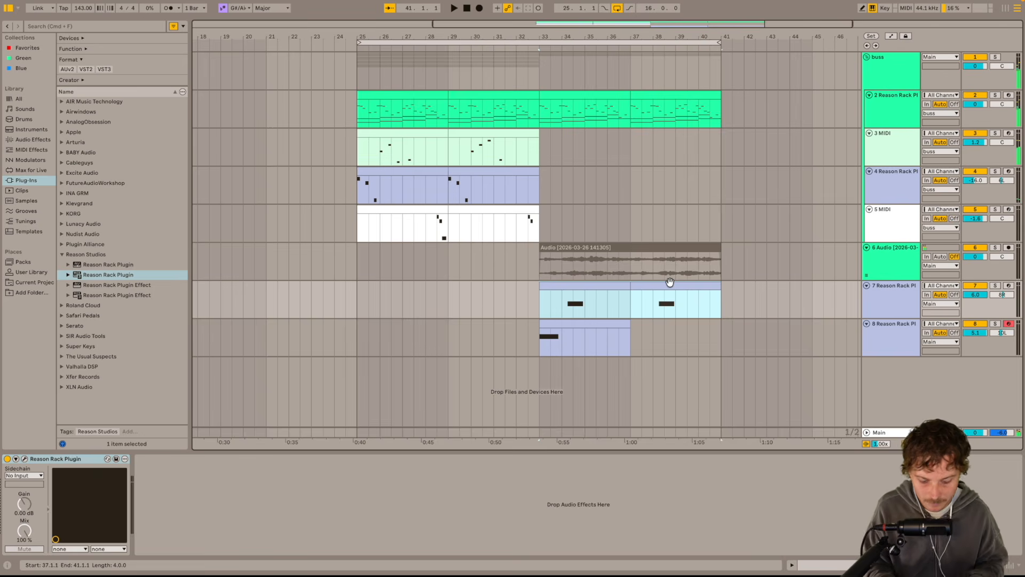
Bounce track 7's clips to a new audio track and warp the first bounce, moving a marker placed near 2.4.2 back to 2.4.
key("super+alt+b")
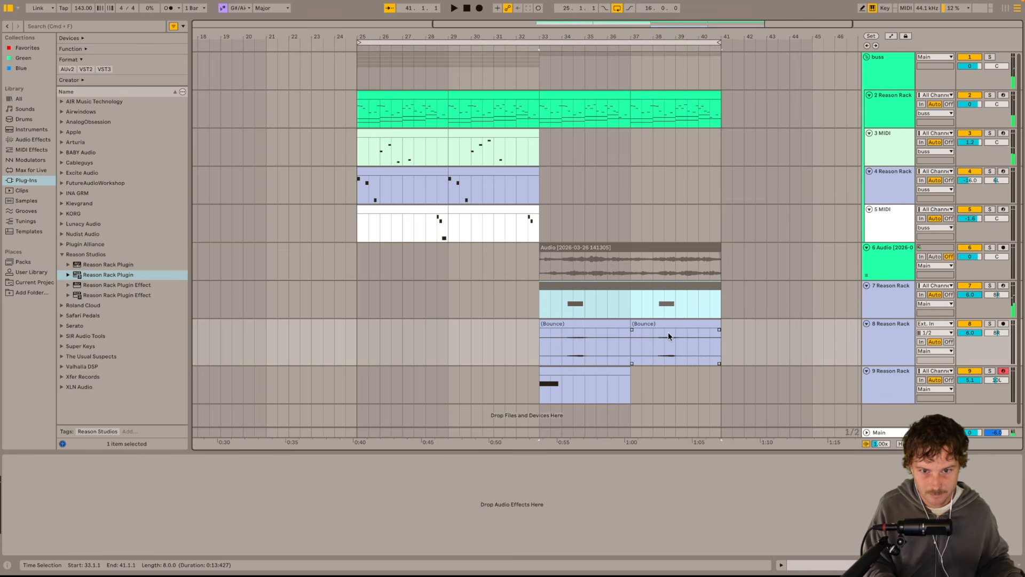
double_click(621, 337)
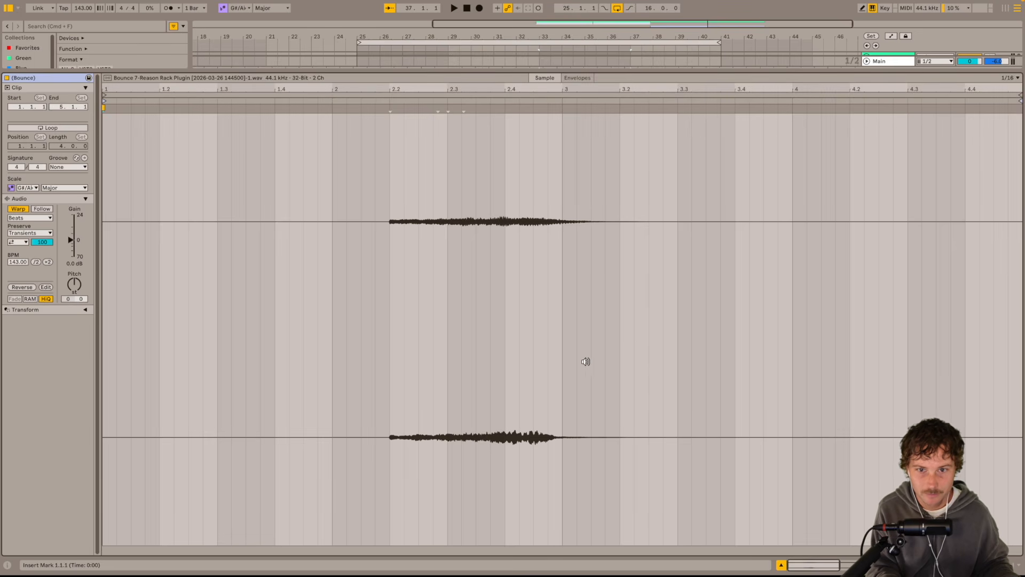
left_click(505, 240)
left_click(365, 101)
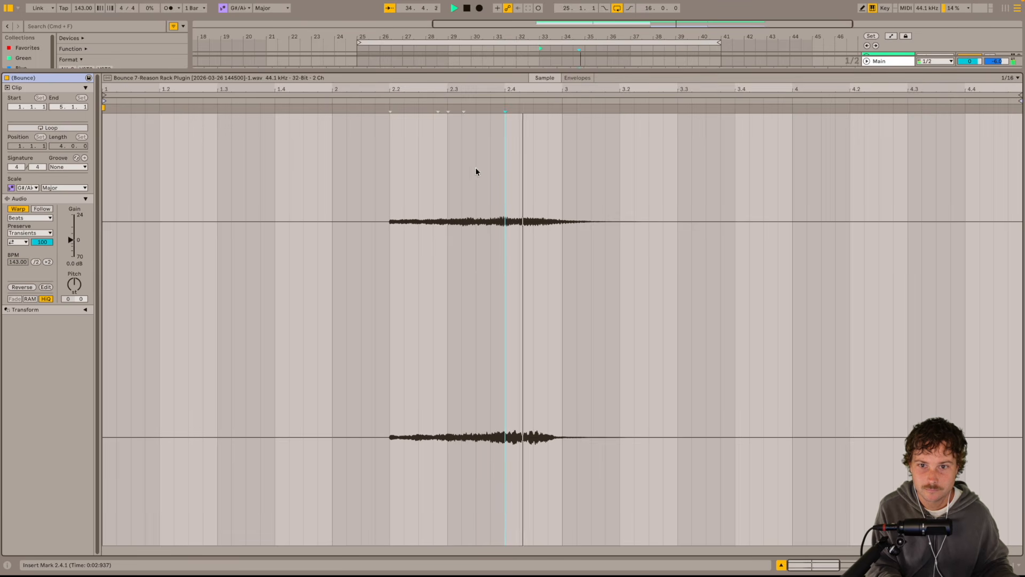
key("space")
left_click(520, 223)
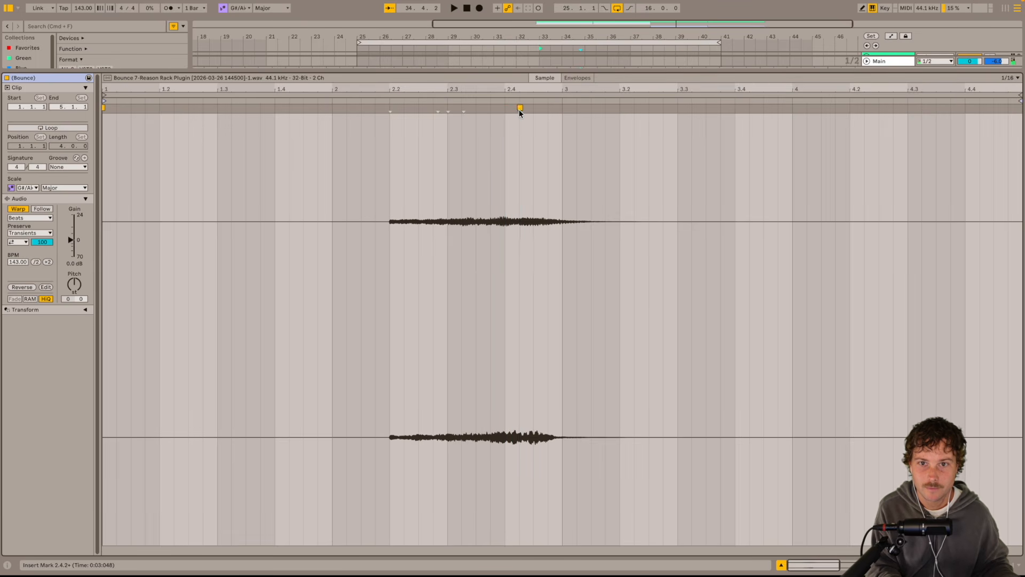
left_click_drag(519, 109, 507, 108)
left_click_drag(380, 109, 390, 109)
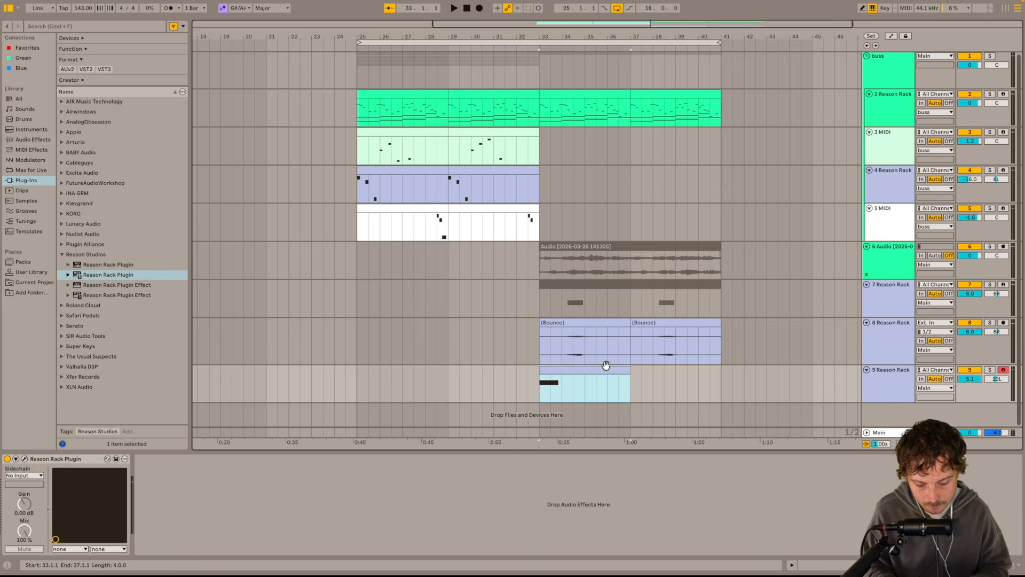
Bounce track 9's clip in bars 33–37 to a new audio track.
key("super+alt+b")
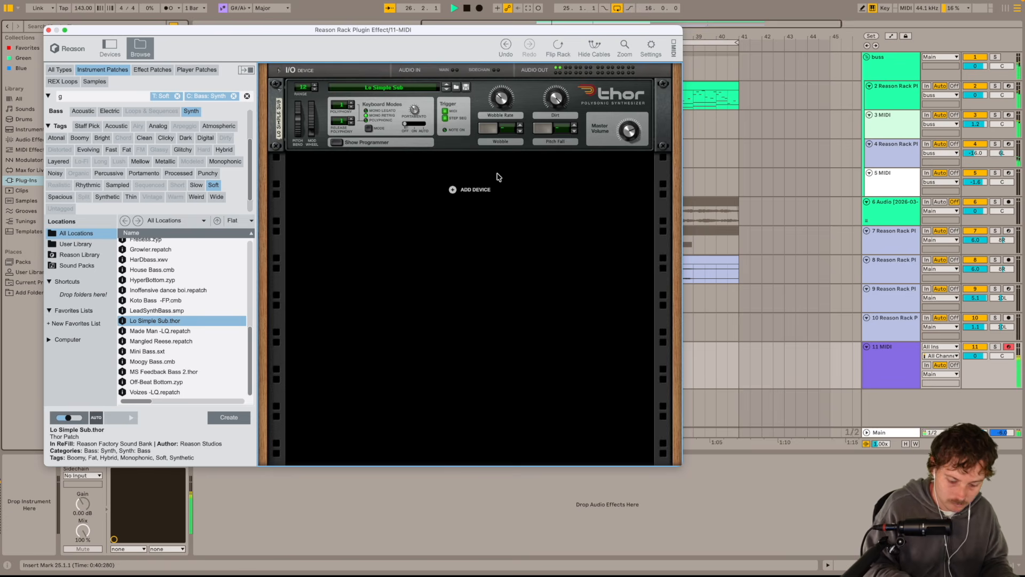
Browse the soft synth bass patches for track 11's Reason Rack.
left_click_drag(252, 341, 252, 280)
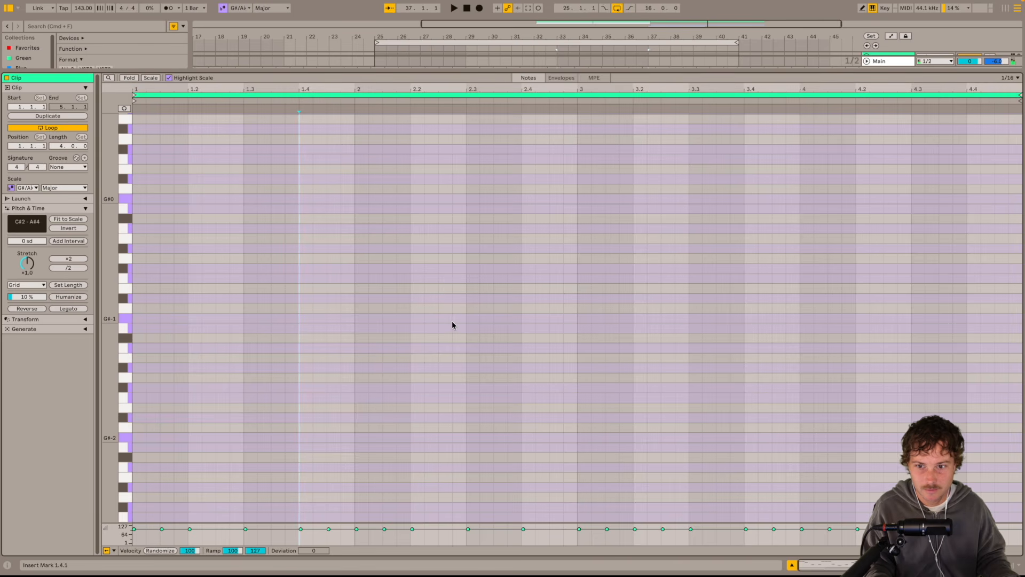
Copy the melody clip's lowest notes into a new MIDI clip on track 11 in bars 33–37 and duplicate it to bar 41.
left_click_drag(147, 301, 167, 376)
left_click_drag(224, 321, 256, 426)
left_click_drag(275, 365, 287, 458)
left_click_drag(847, 183, 874, 279)
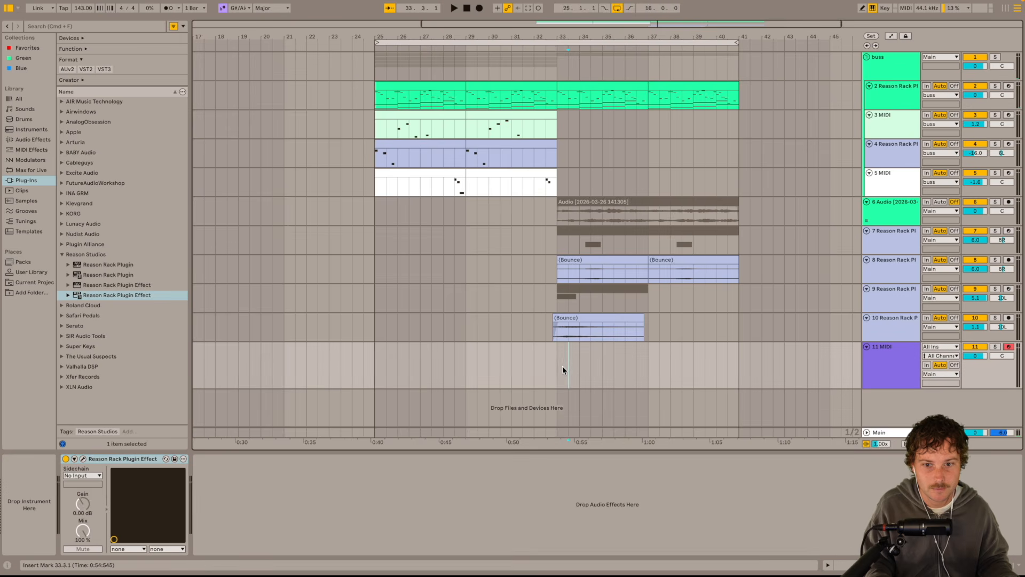
left_click(653, 378, "shift")
right_click(635, 372)
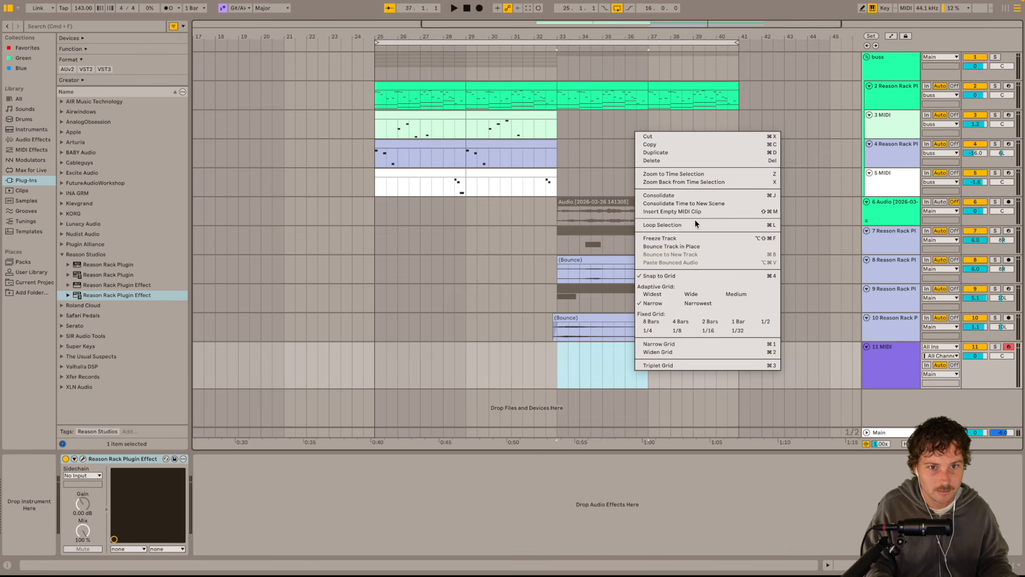
left_click(672, 211)
key("super+v")
scroll(502, 407, "down", 4)
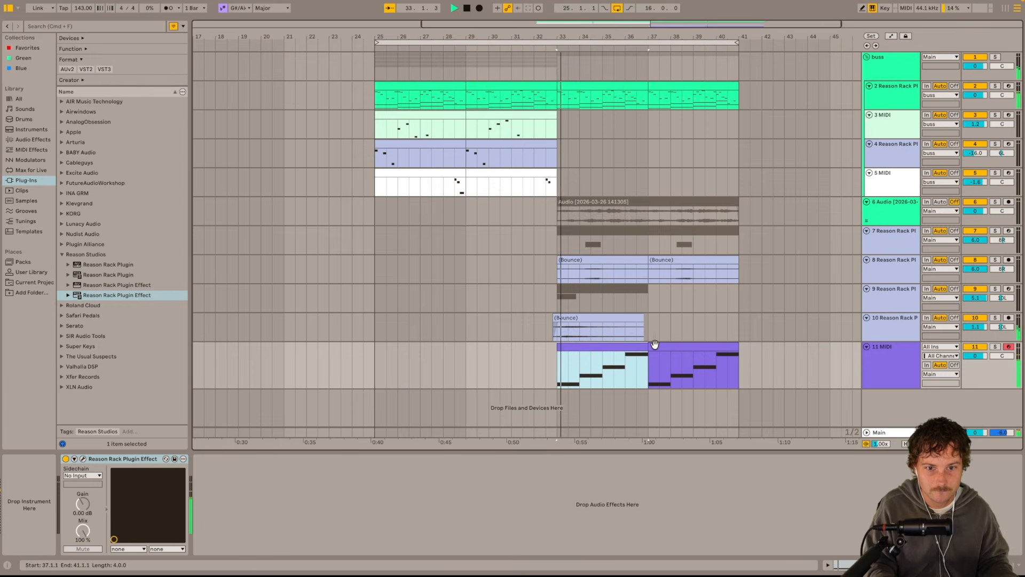
Loop bars 33–41 and move track 11's D#2 bass note down an octave and one beat later, to 2.2.
left_click(661, 346, "shift")
key("super+l")
left_click(614, 352)
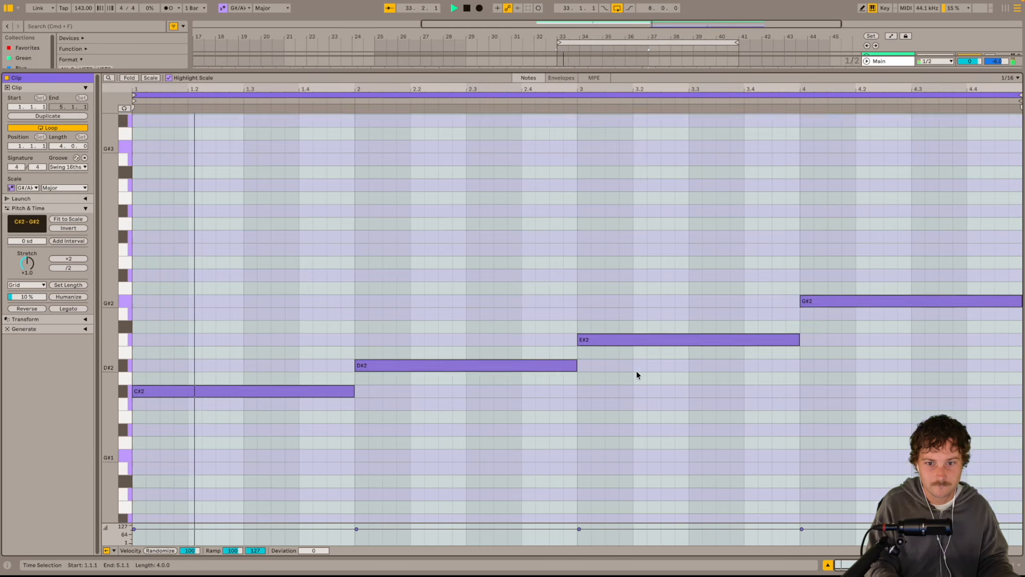
scroll(637, 376, "down", 4)
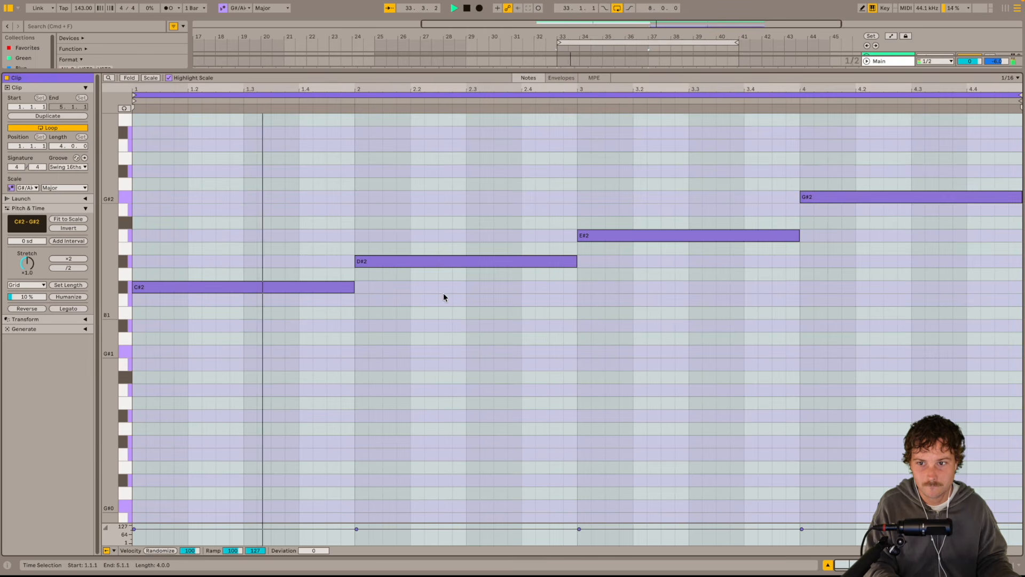
left_click(447, 261)
key("shift+Down")
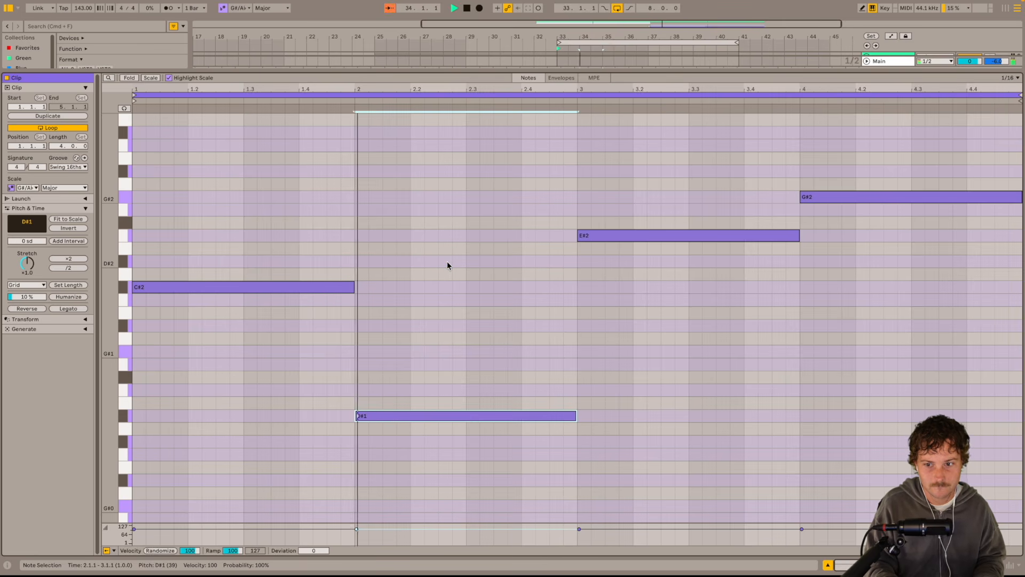
key("Right")
key("Right")
key("Right")
key("Right")
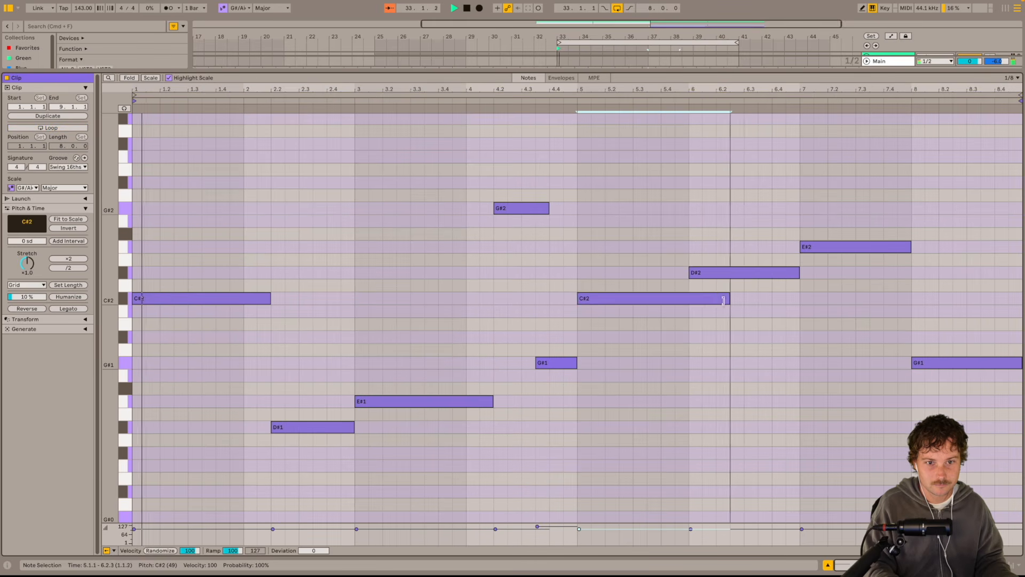
Make the bass clip's bar-5 C#2 end and D#2 start at 6.2, and its E#2 end and last G#1 start at 8.2.
key("shift+Left")
left_click_drag(692, 273, 717, 273)
left_click(828, 248)
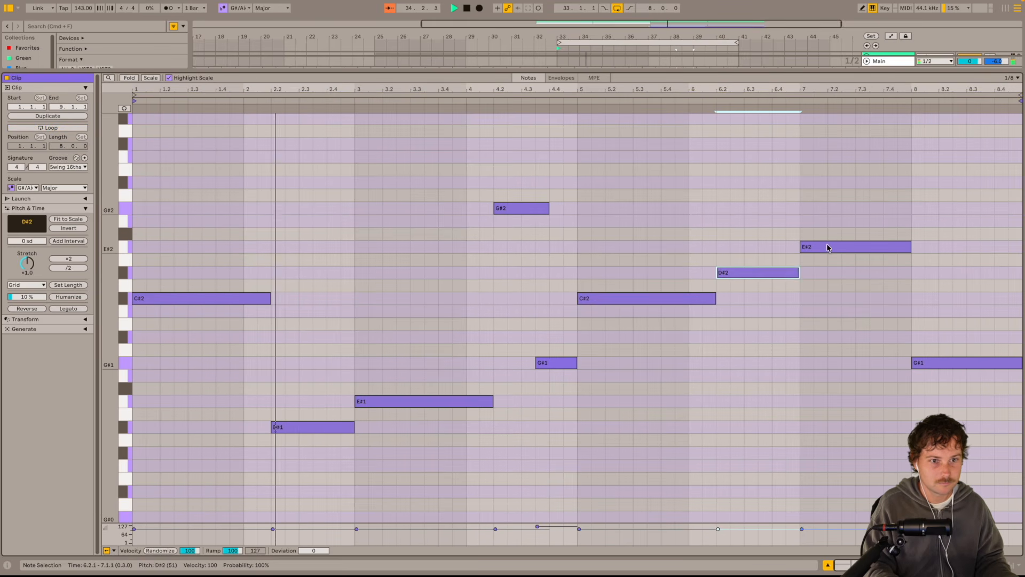
left_click_drag(910, 247, 938, 247)
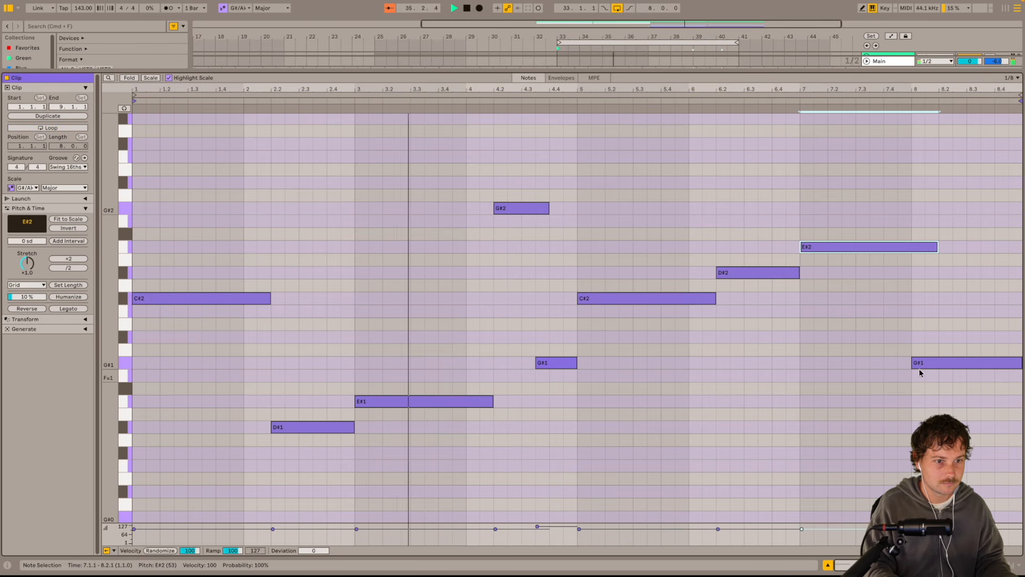
left_click_drag(912, 362, 940, 362)
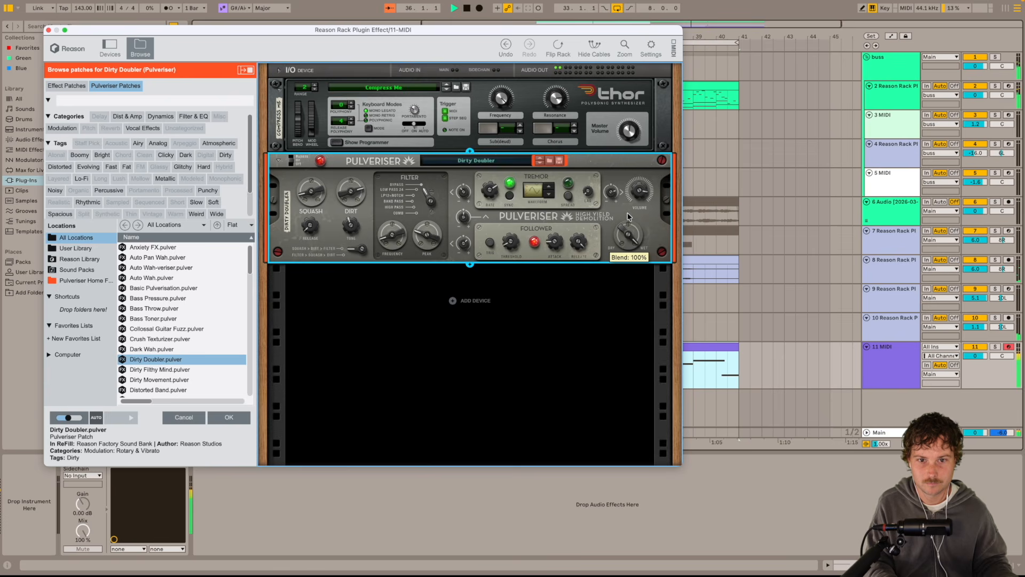
Lower the Pulveriser's dry/wet blend to about 70% and close track 11's Reason Rack window.
left_click_drag(628, 216, 626, 226)
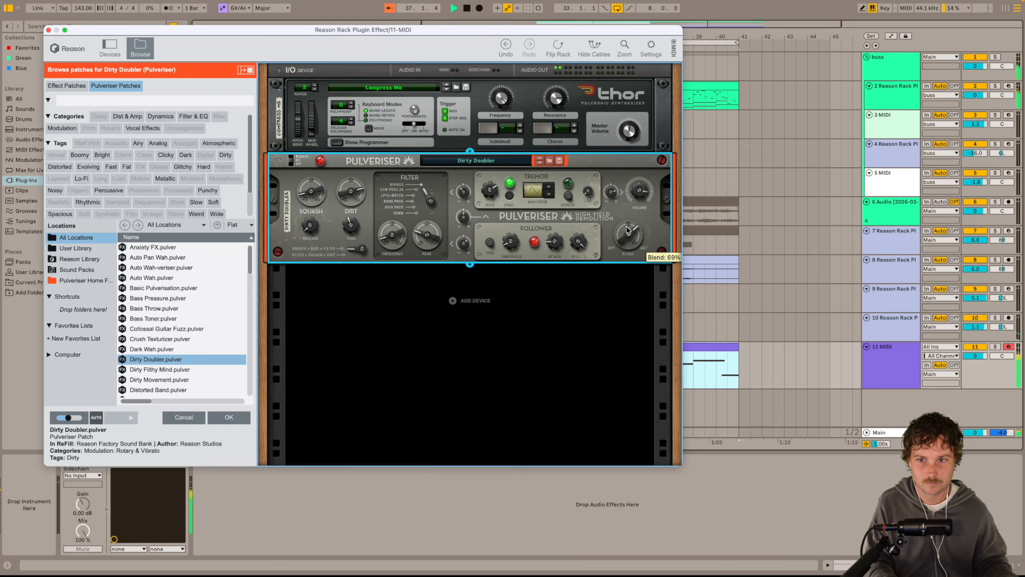
left_click_drag(628, 232, 628, 230)
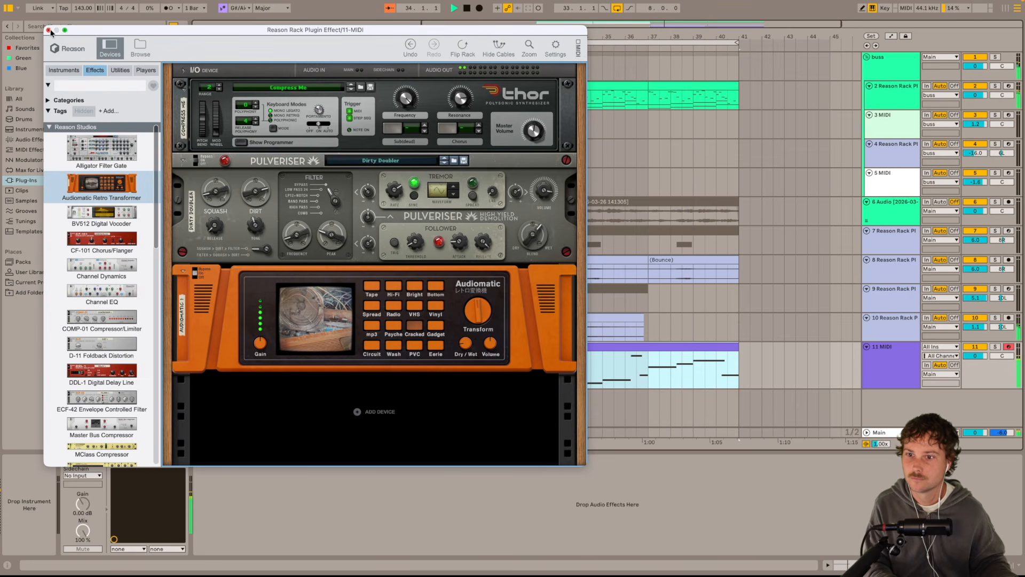
left_click(49, 30)
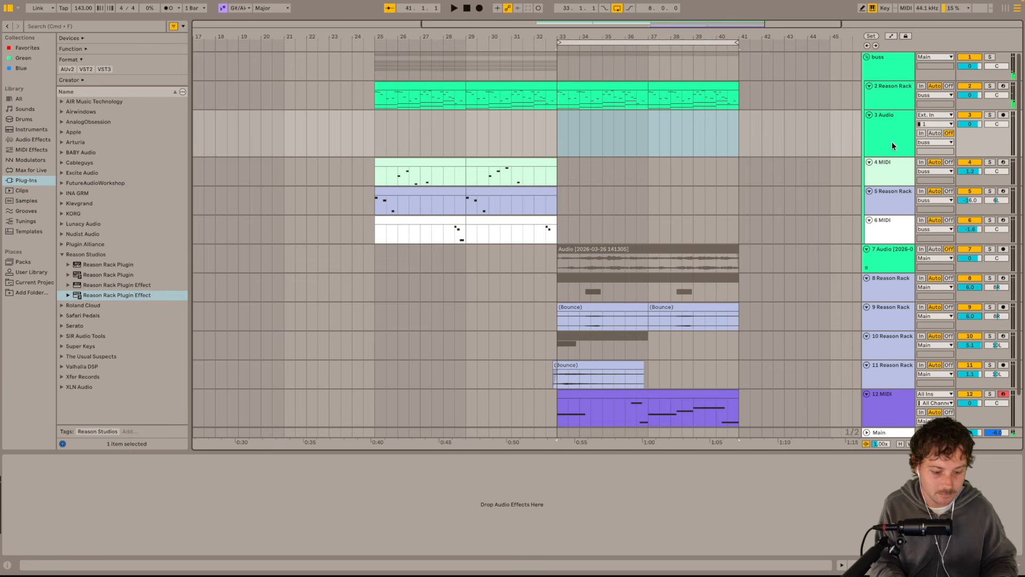
Delete the empty audio track below track 2 and select track 2.
key("Delete")
left_click(876, 102)
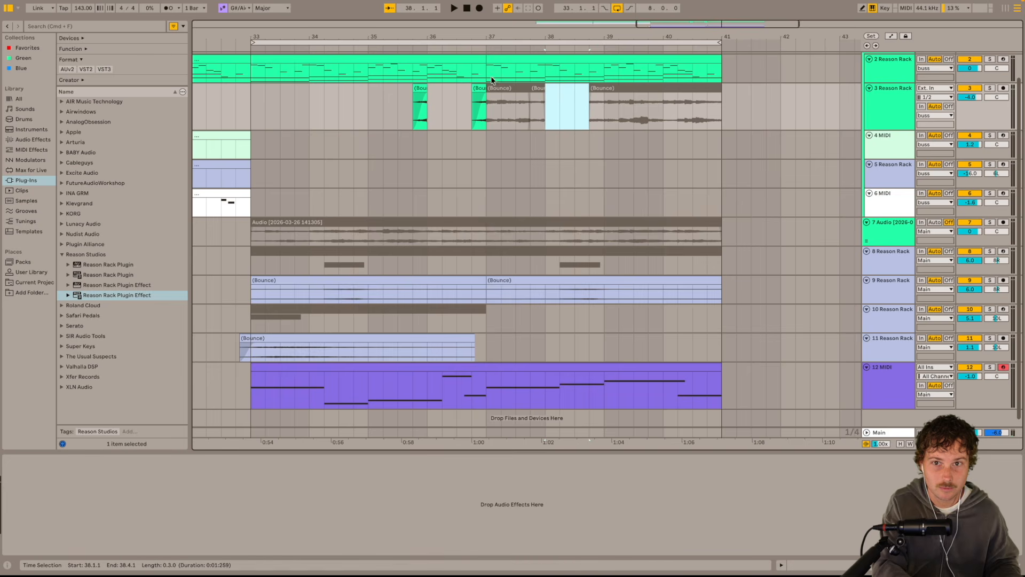
Split track 3's bounce in bars 37–41 and delete the surplus parts, keeping only a slice on each bar's fourth beat.
left_click(499, 88)
key("Delete")
left_click(602, 107)
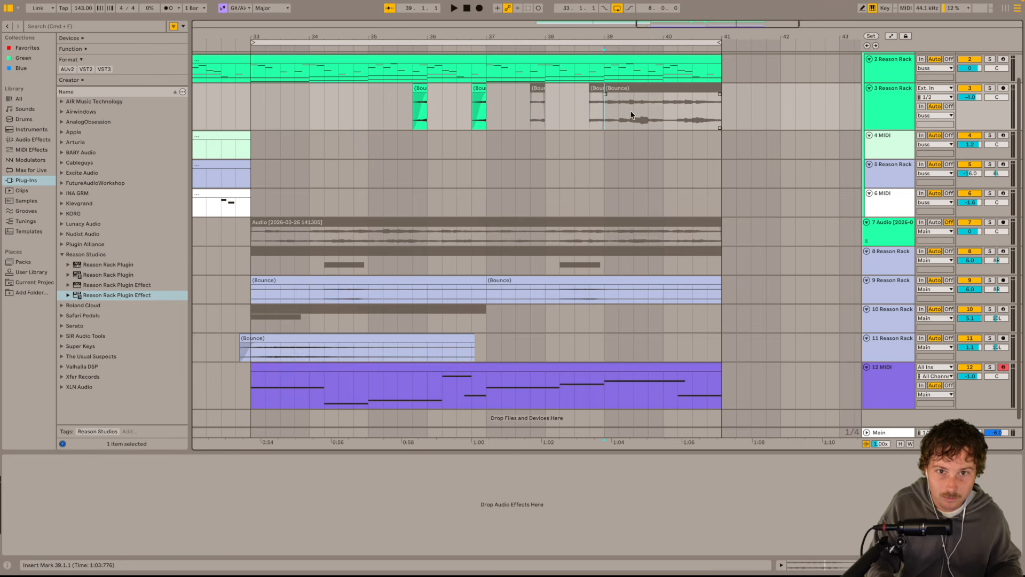
key("super+e")
left_click(650, 115)
left_click(707, 113, "shift")
key("super+e")
left_click(633, 86)
key("Delete")
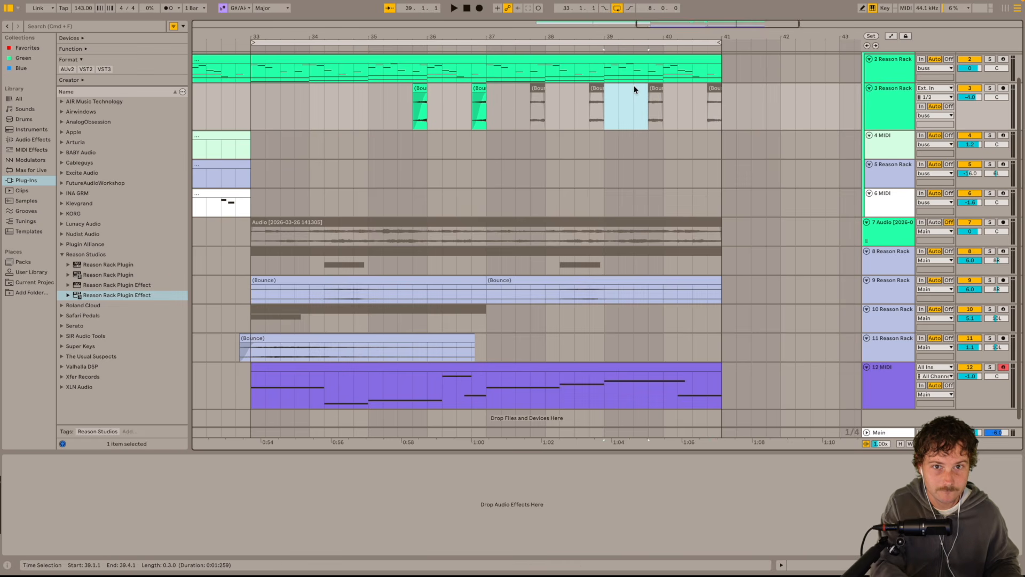
Reactivate track 3's slices in bars 37–41 and open them together in the clip view.
left_click_drag(488, 117, 728, 118)
key("0")
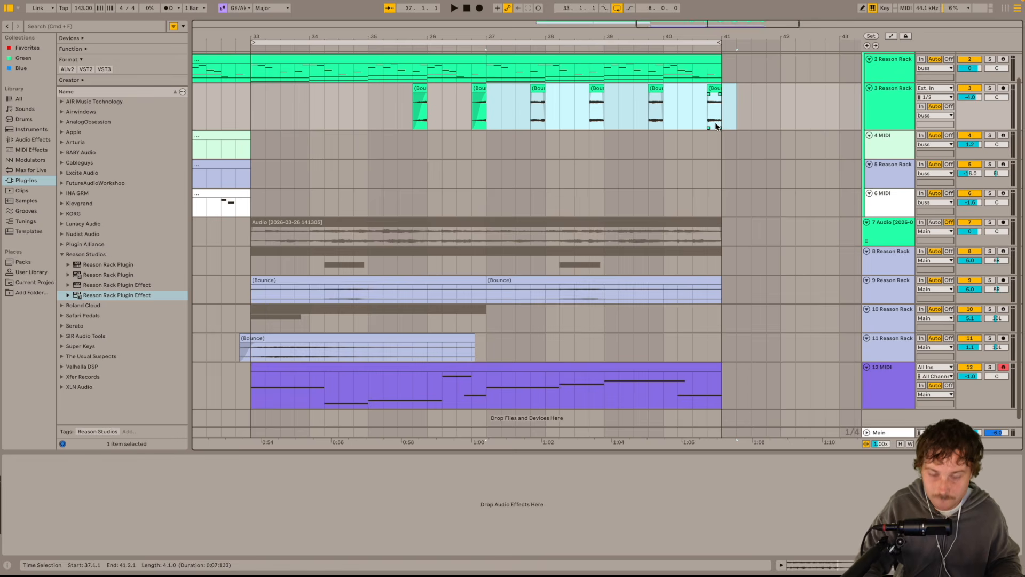
double_click(716, 126)
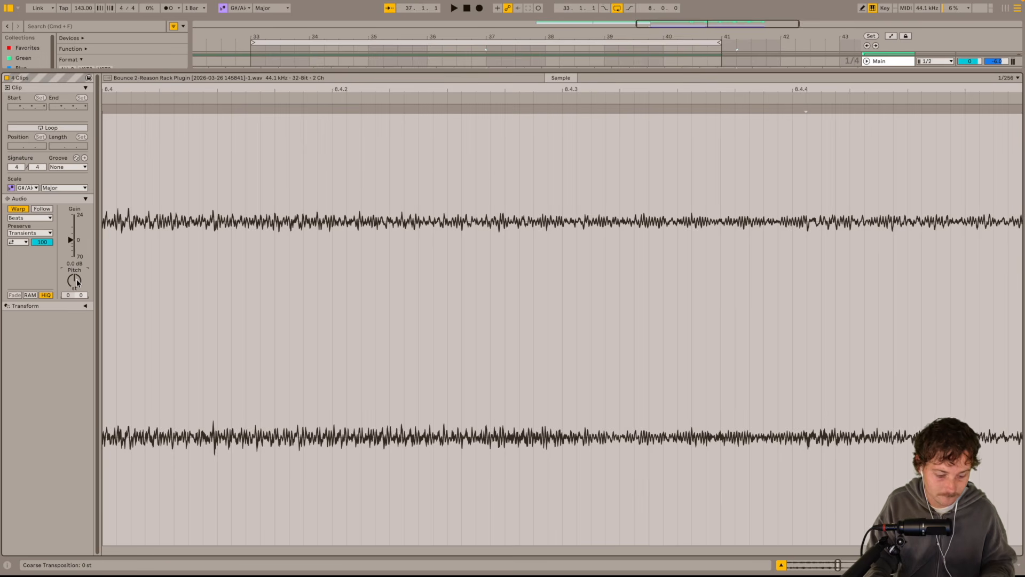
key("shift+Tab")
left_click(560, 129)
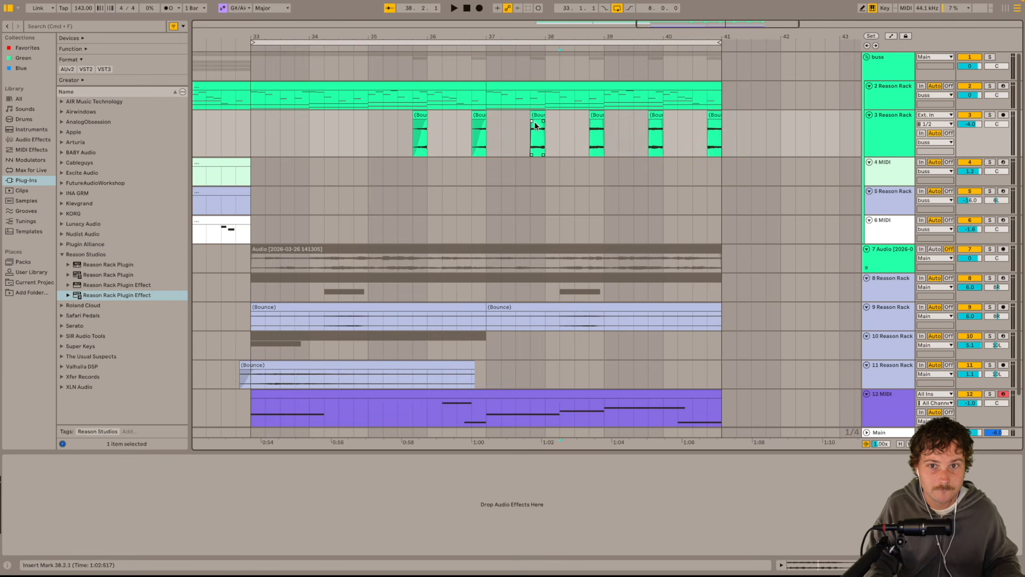
Delete track 3's slices in bars 35–37, copy the four slices of bars 37–41 to bar 33 and play them.
left_click_drag(501, 128, 368, 128)
key("Delete")
left_click_drag(554, 141, 729, 143)
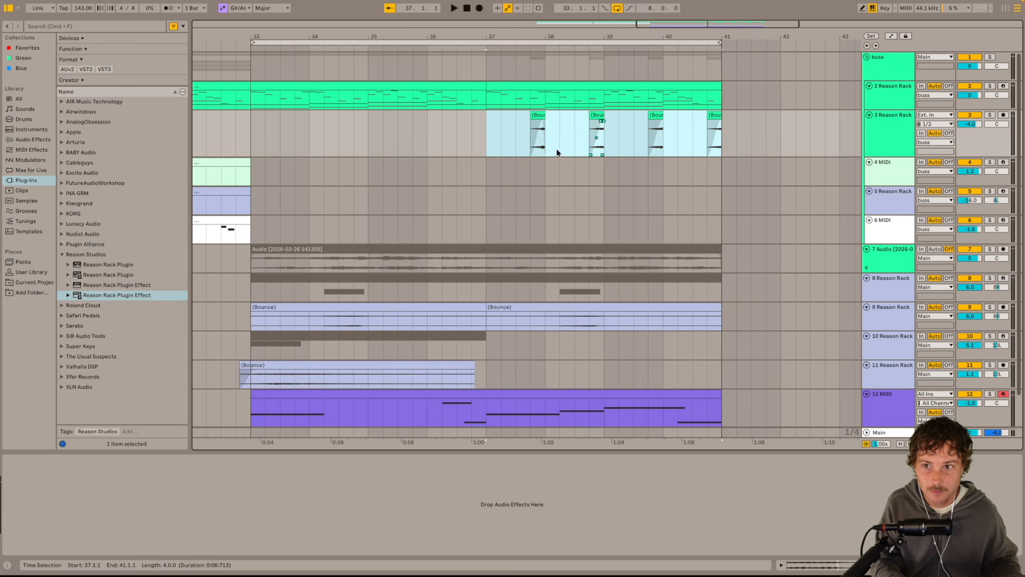
left_click(248, 150)
key("ctrl+v")
key("space")
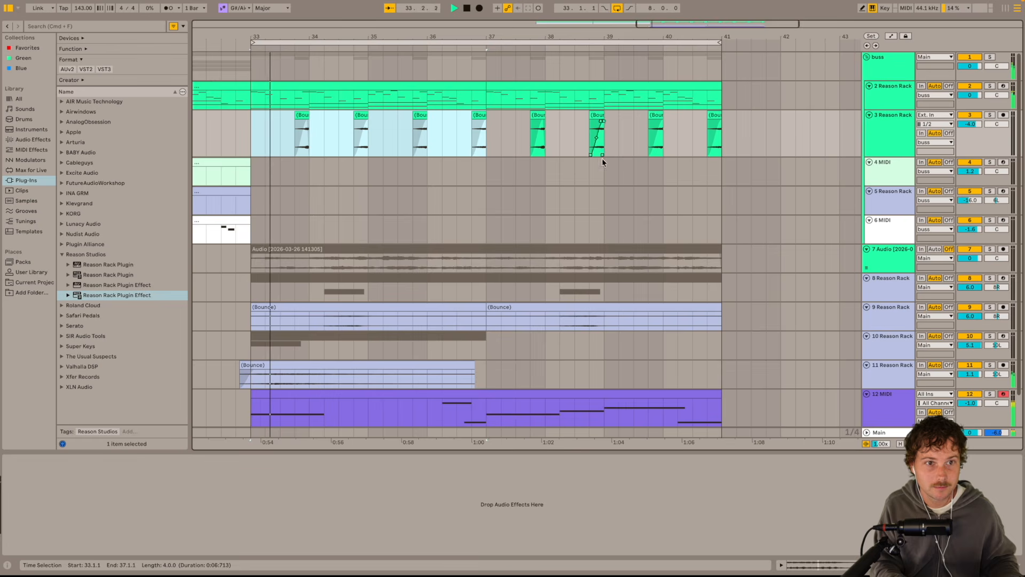
Lower track 3's volume to -6.2 dB and raise the decay of its RV7000 reverb.
left_click_drag(970, 124, 969, 136)
scroll(732, 151, "left", 3)
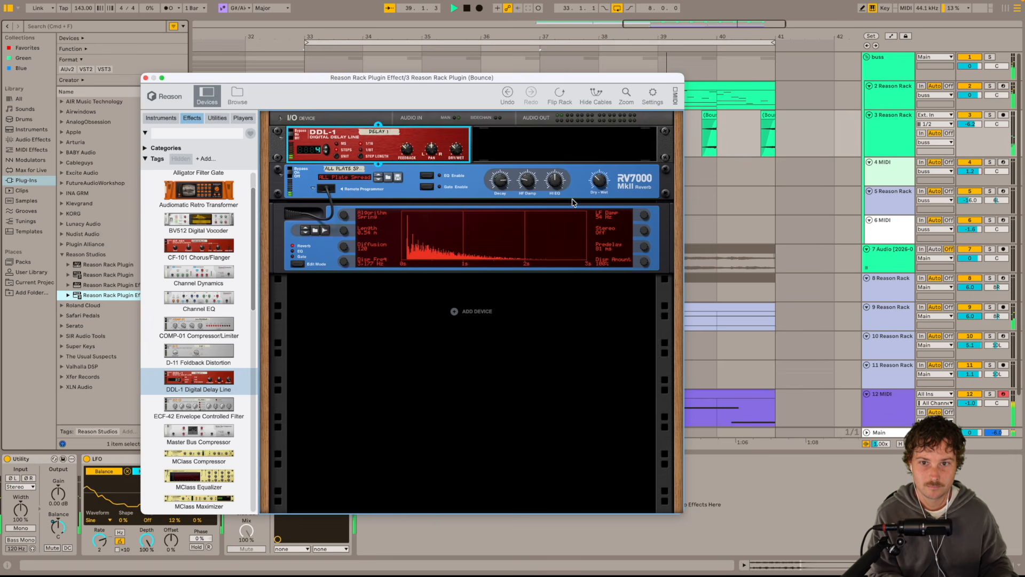
left_click_drag(499, 184, 505, 125)
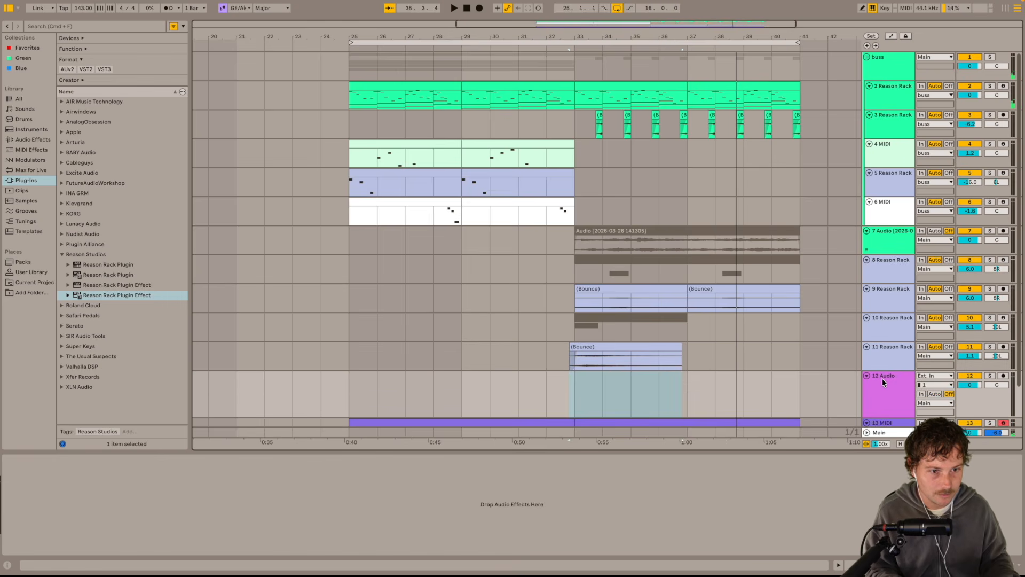
Colour the new audio track 12 white.
right_click(882, 378)
left_click(1010, 311)
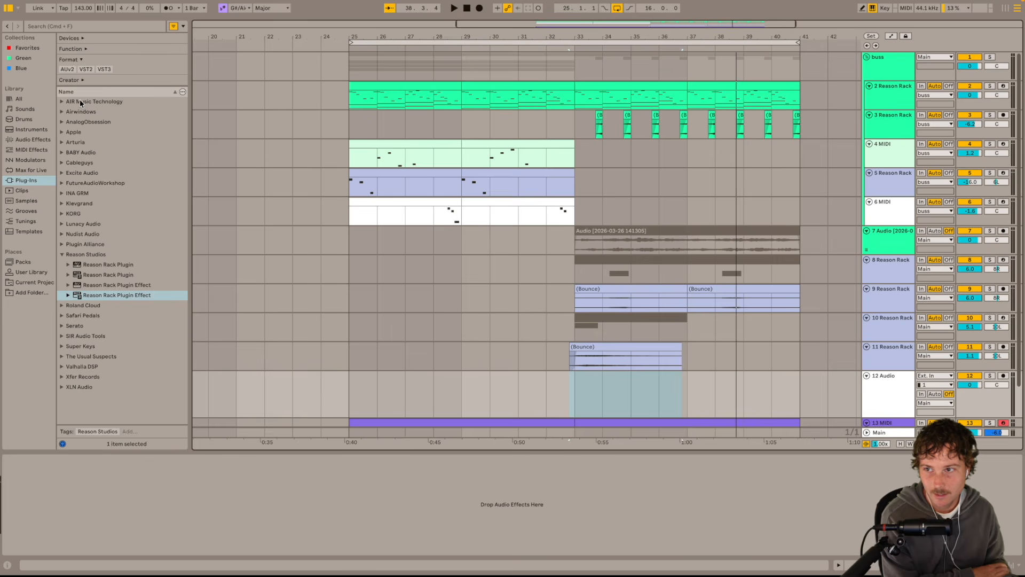
Preview the perc samples in the favourite stash kit and place perc1.wav on track 12 at bar 33.
left_click(32, 140)
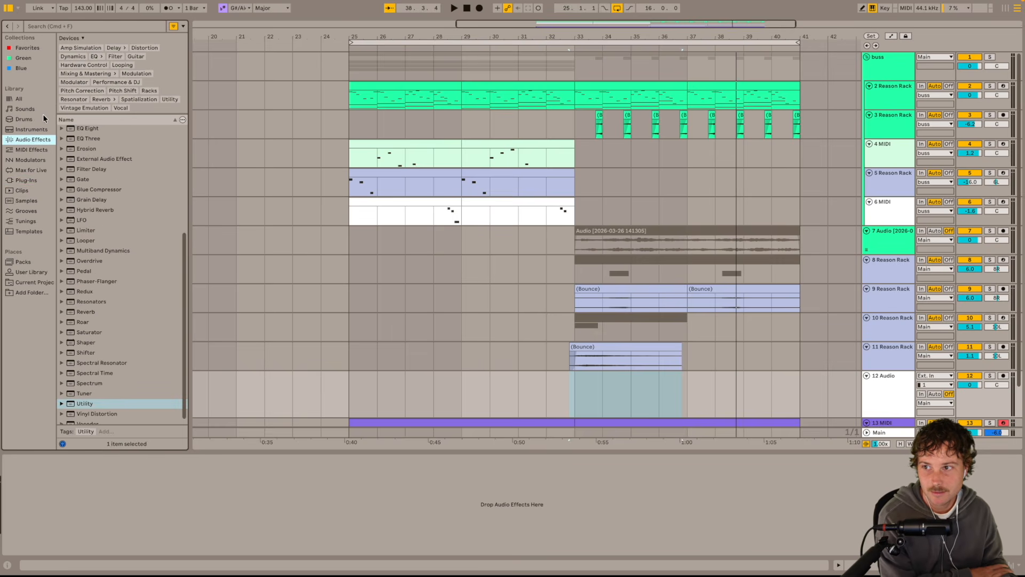
left_click(26, 48)
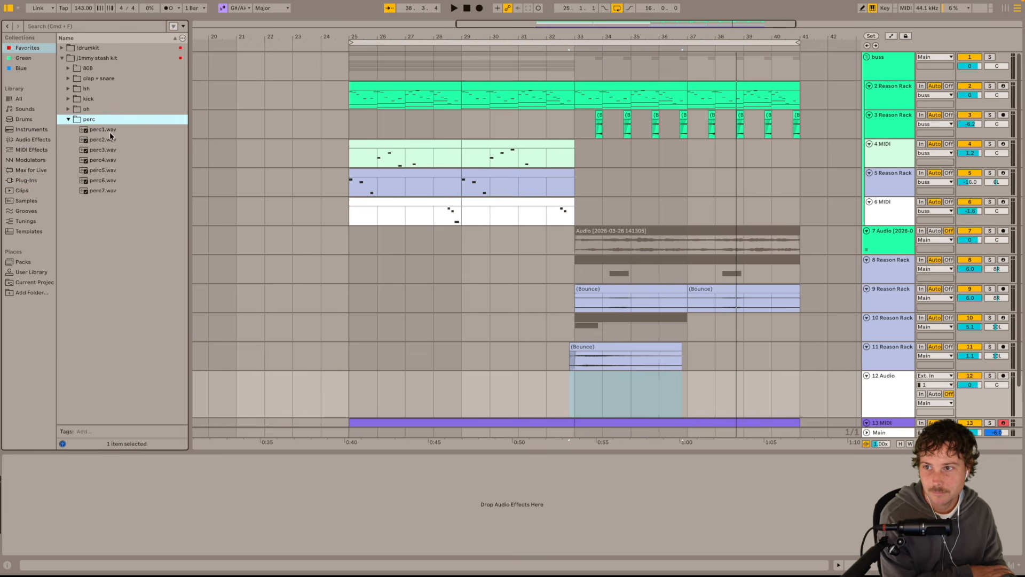
left_click(110, 140)
left_click(113, 149)
left_click(111, 157)
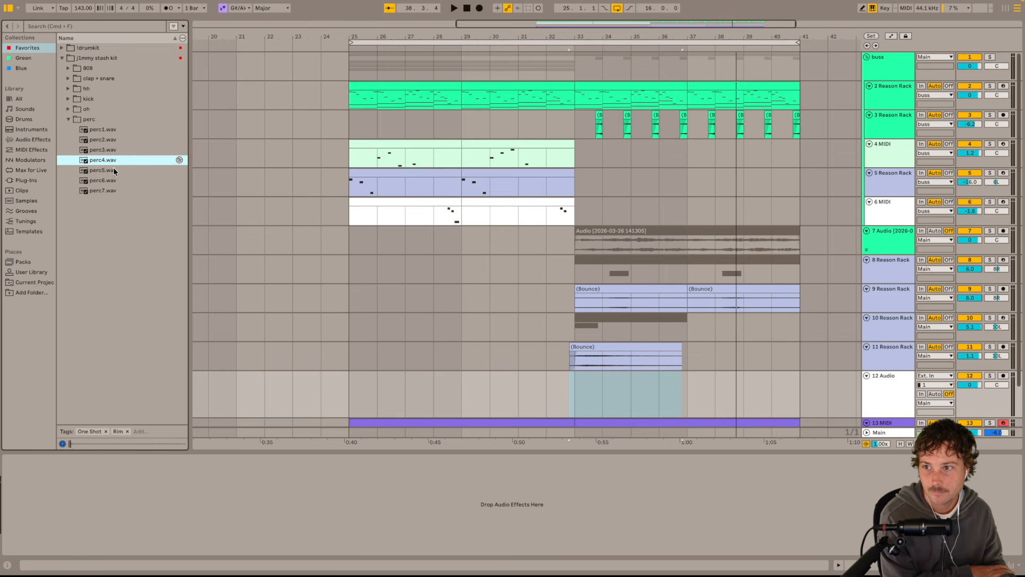
left_click(113, 169)
left_click(576, 400)
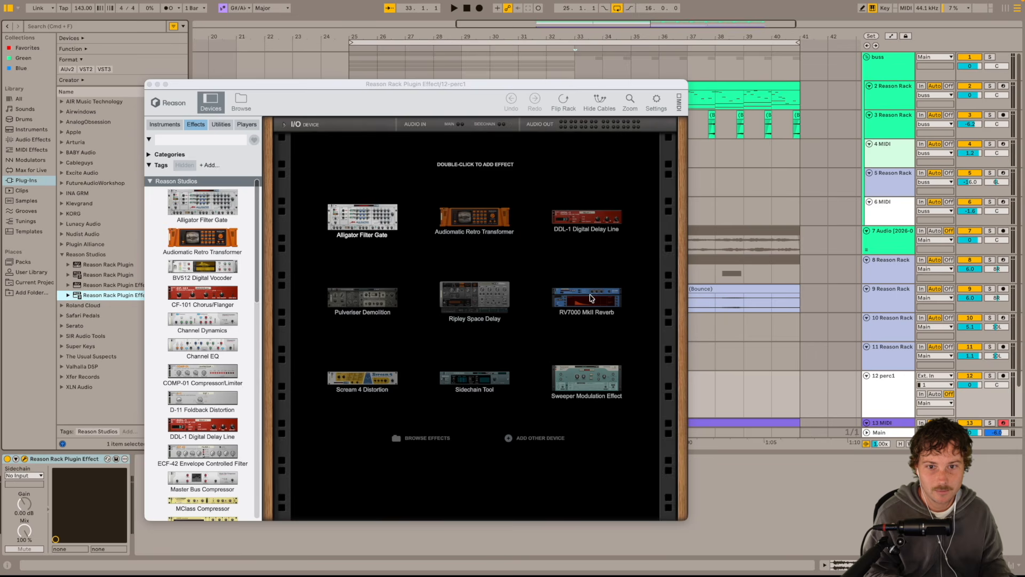
Add an RV7000 MkII reverb and an Audiomatic Retro Transformer to the perc track's rack and unfold the reverb's remote programmer.
double_click(591, 298)
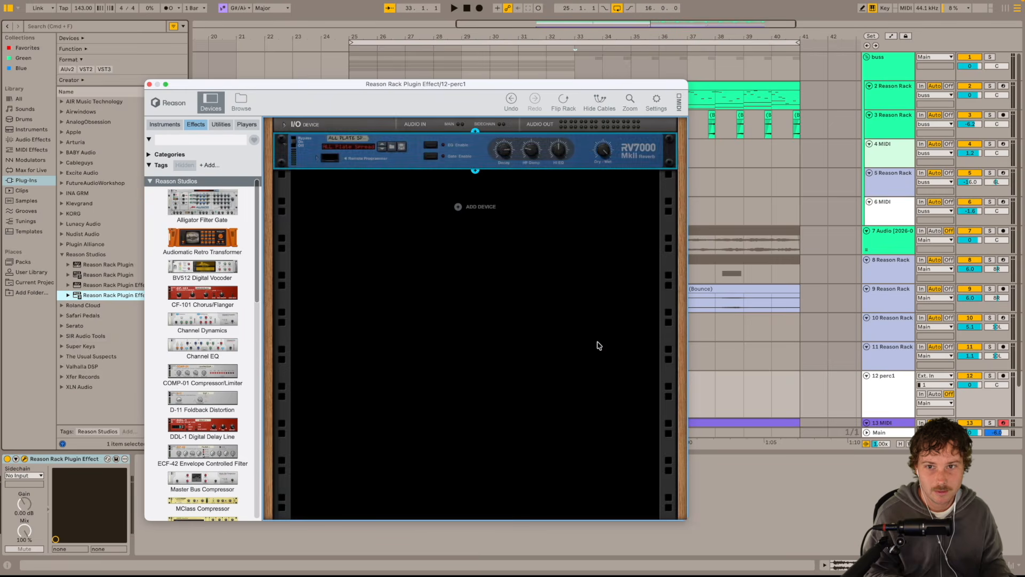
double_click(221, 241)
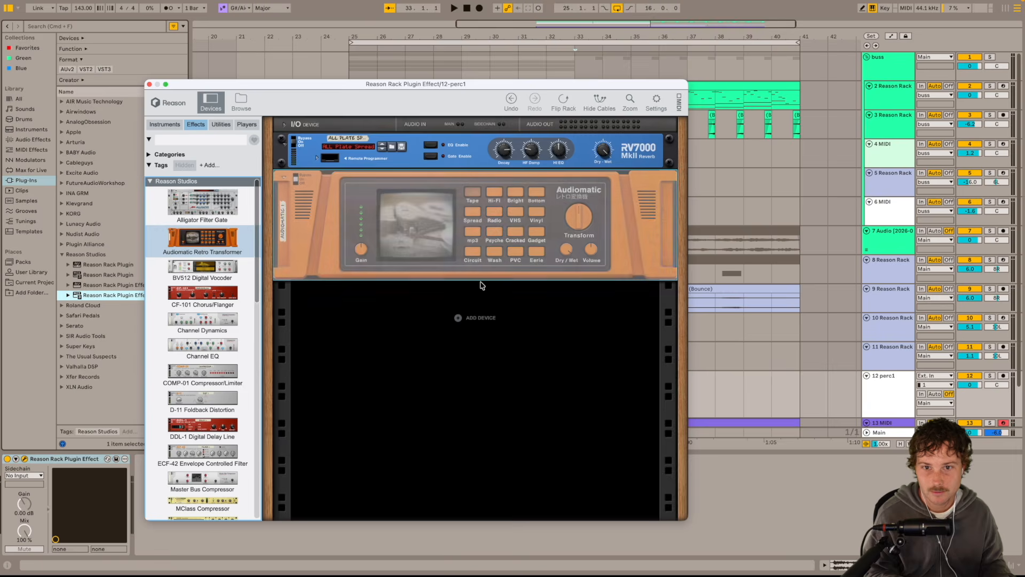
left_click(608, 132)
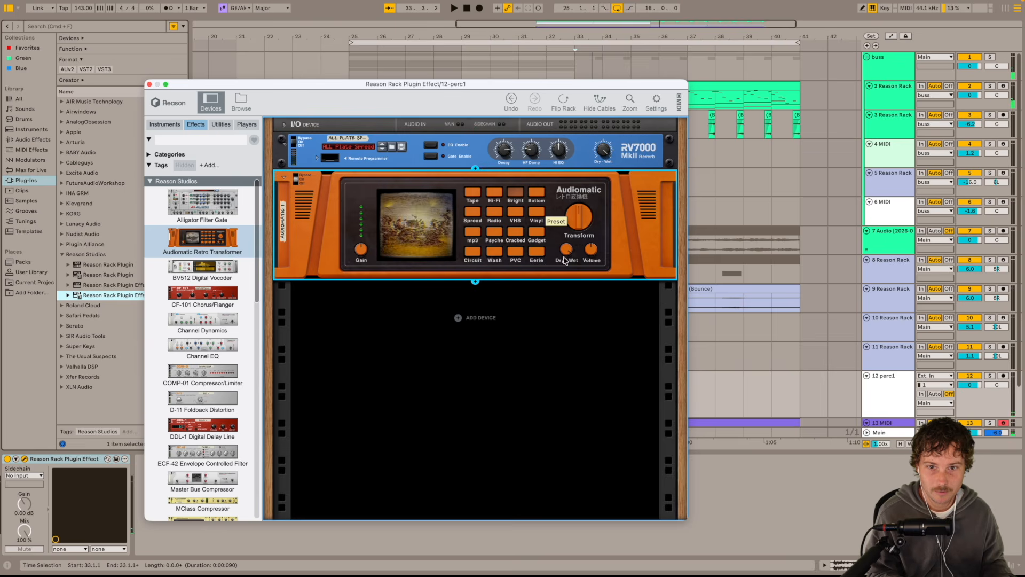
left_click(510, 151)
left_click(330, 159)
key("space")
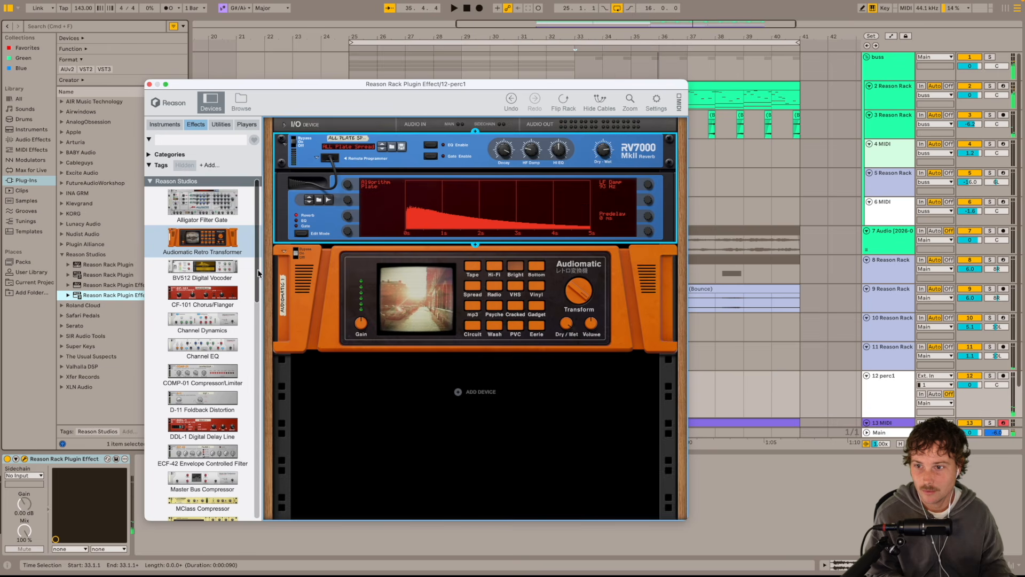
Add a Sidechain Tool after the Audiomatic and reduce its ducking amount.
scroll(251, 347, "down", 5)
scroll(250, 353, "down", 5)
left_click_drag(202, 400, 458, 424)
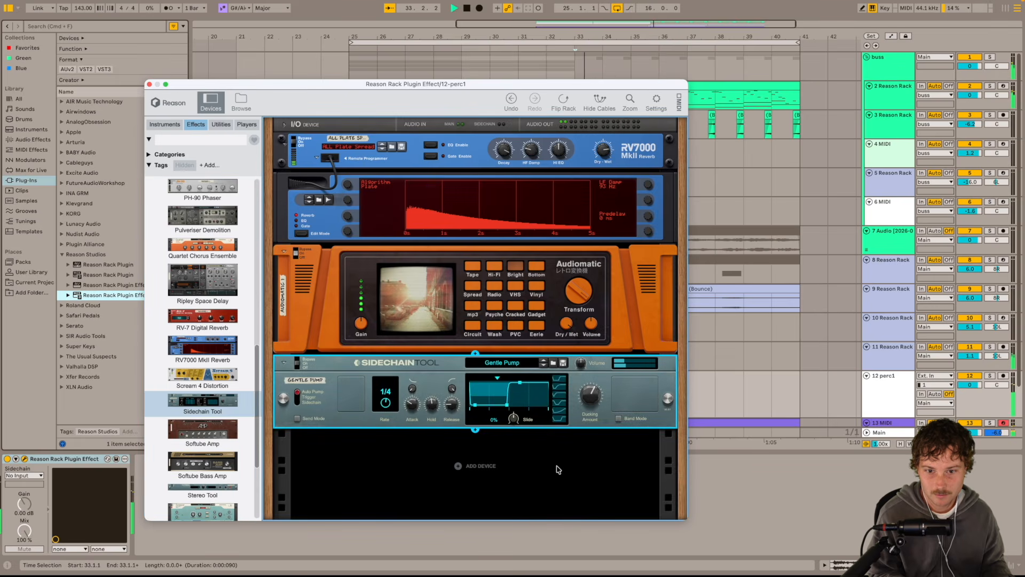
left_click_drag(593, 395, 592, 404)
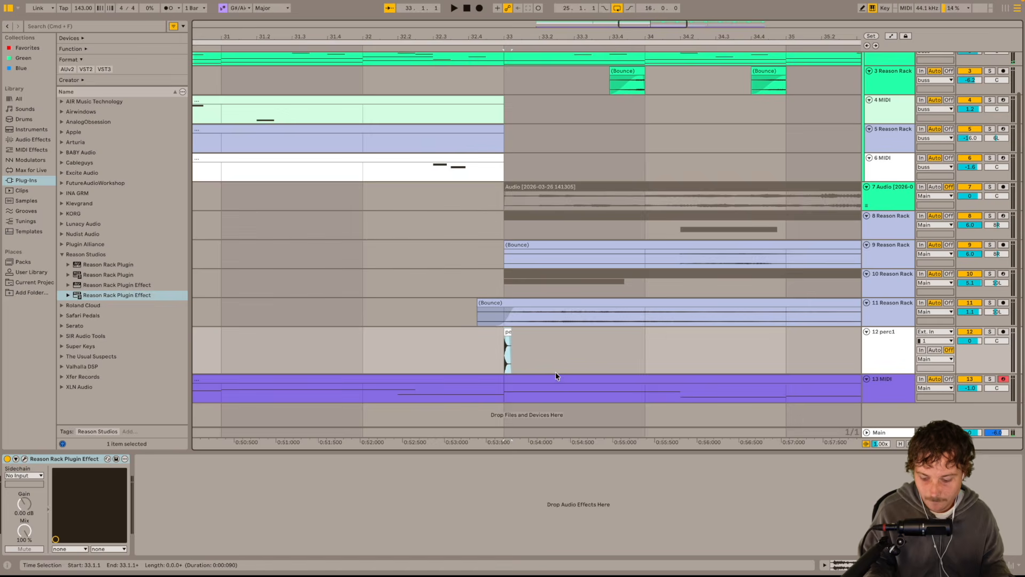
Open the perc1 clip and raise its pitch.
double_click(559, 373)
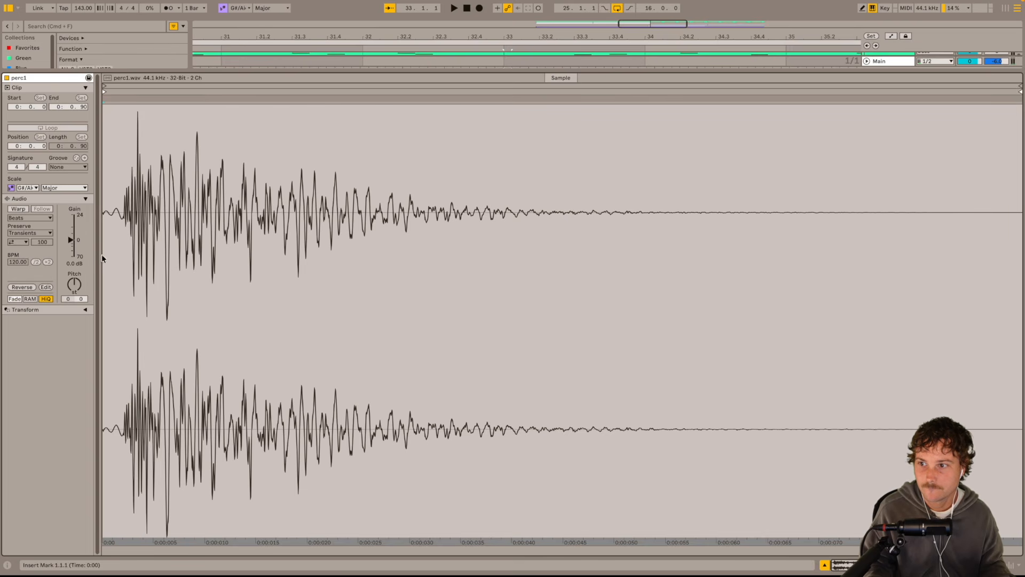
left_click_drag(74, 284, 74, 270)
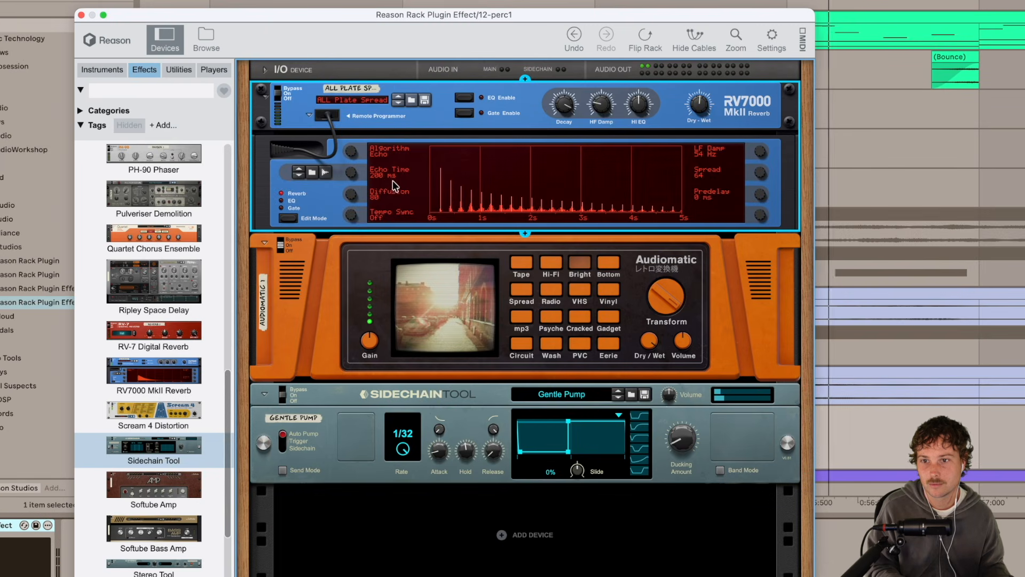
Switch the RV7000 reverb's algorithm to Multi Tap and set the Tap 1 delay to 170 ms.
left_click_drag(352, 153, 355, 150)
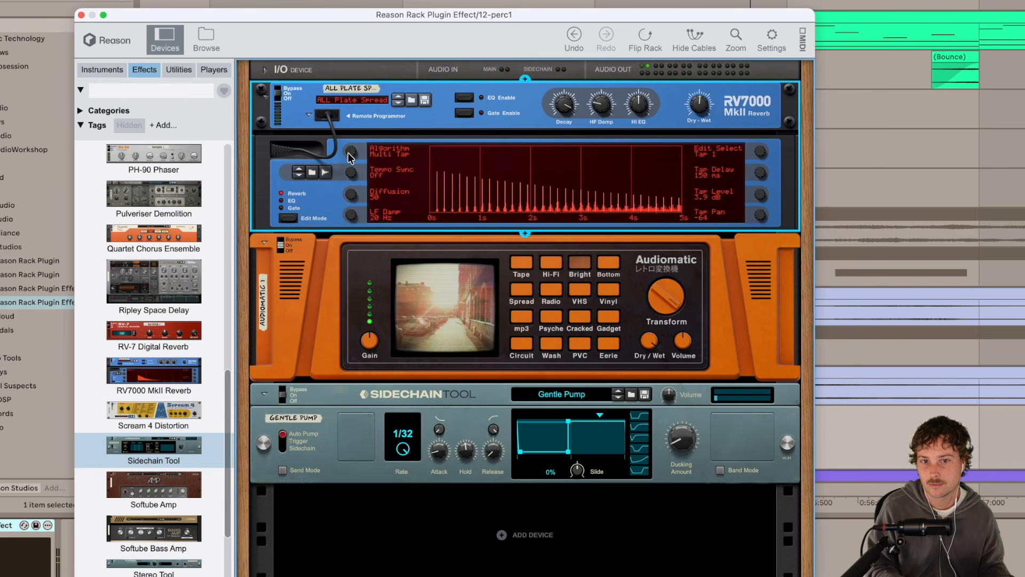
mouse_move(701, 110)
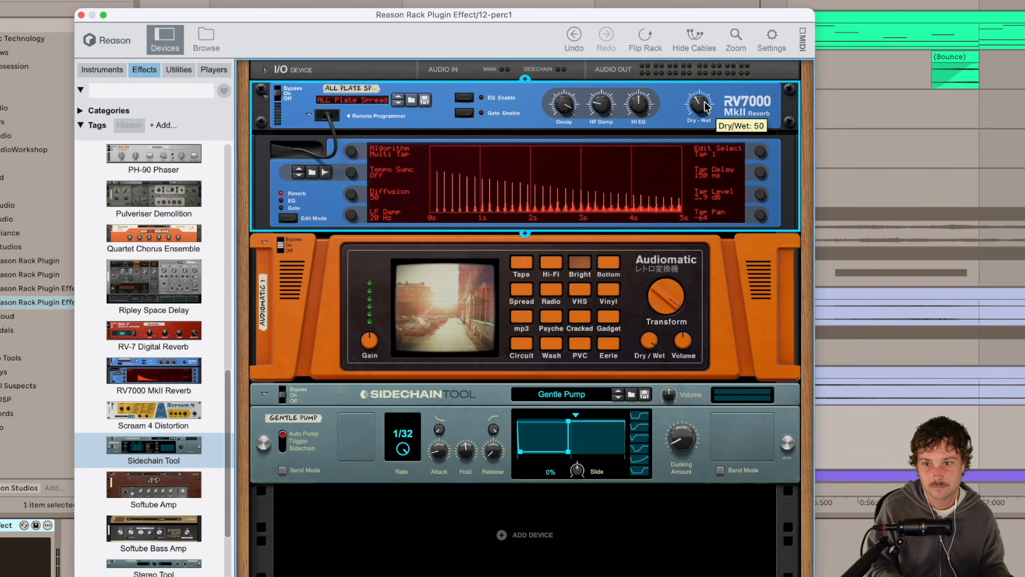
left_click_drag(758, 174, 758, 169)
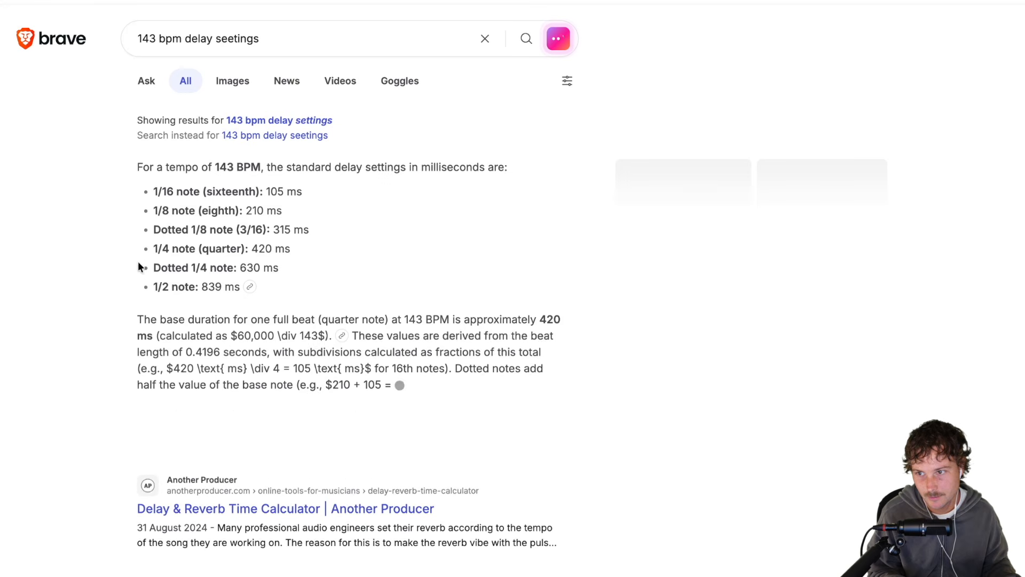
Consult the web search for 143 BPM delay settings, match the reverb's Tap 1 delay to the tempo and audition the perc.
left_click_drag(154, 202, 266, 202)
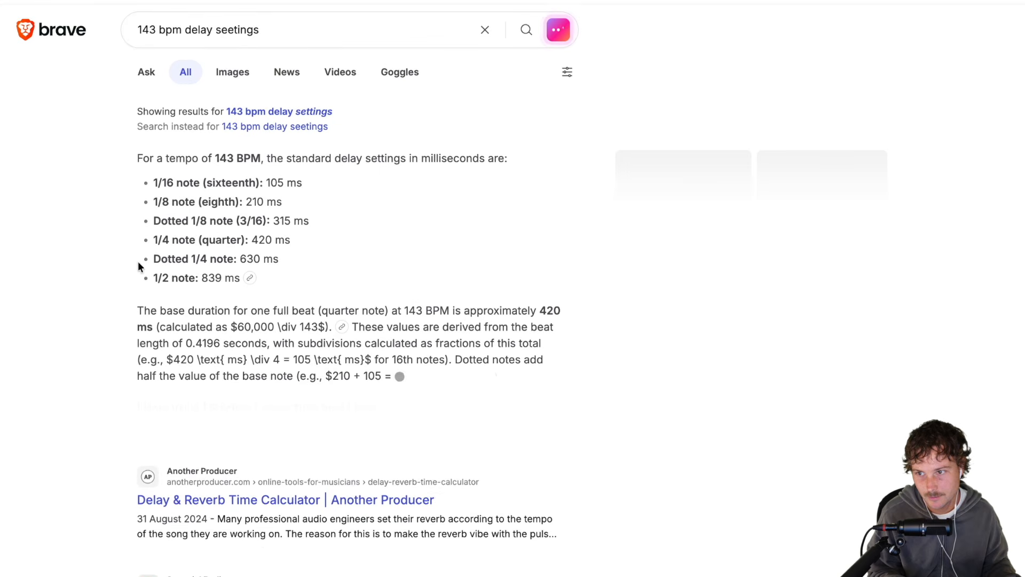
left_click(328, 211)
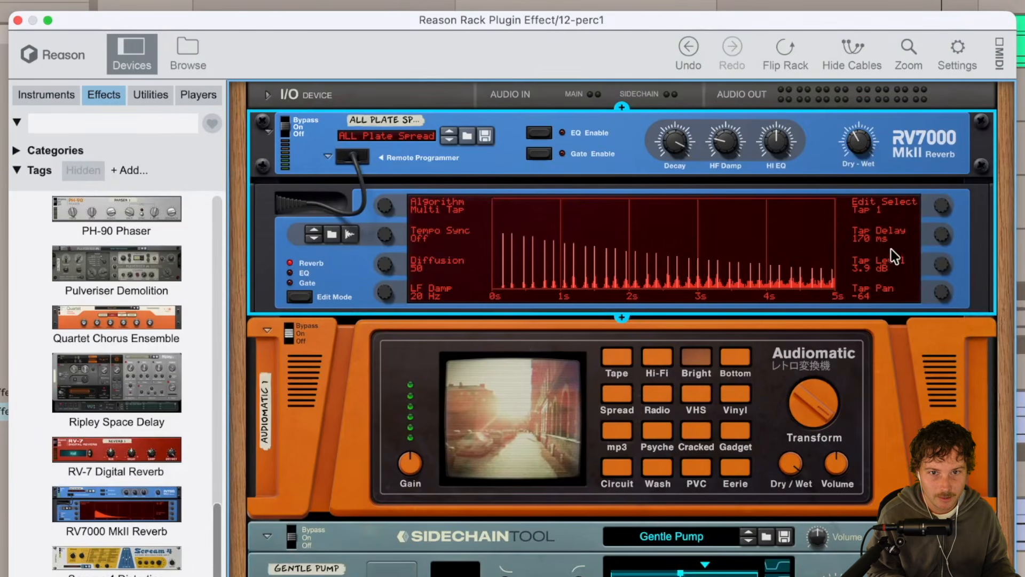
scroll(944, 233, "up", 4)
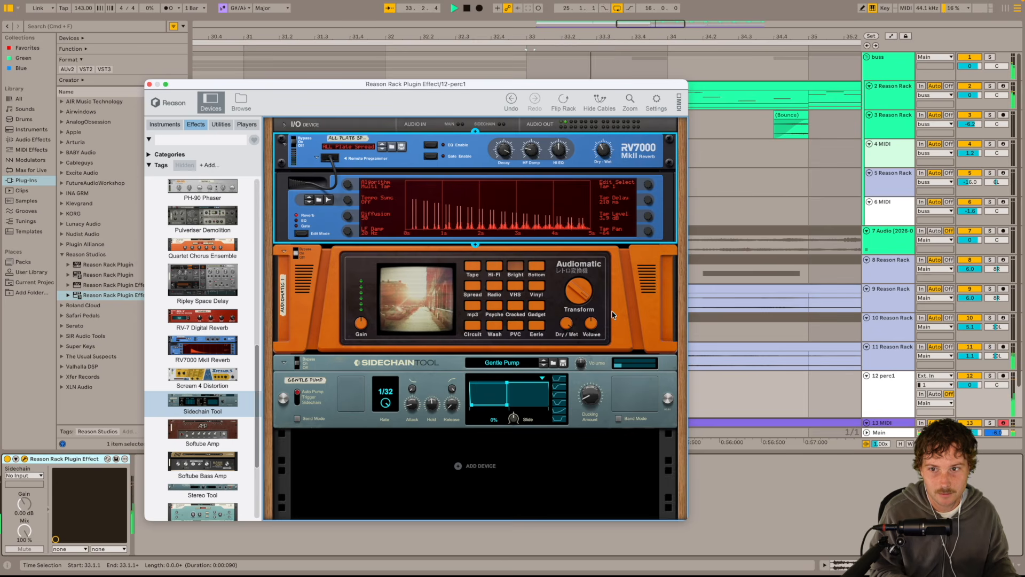
key("space")
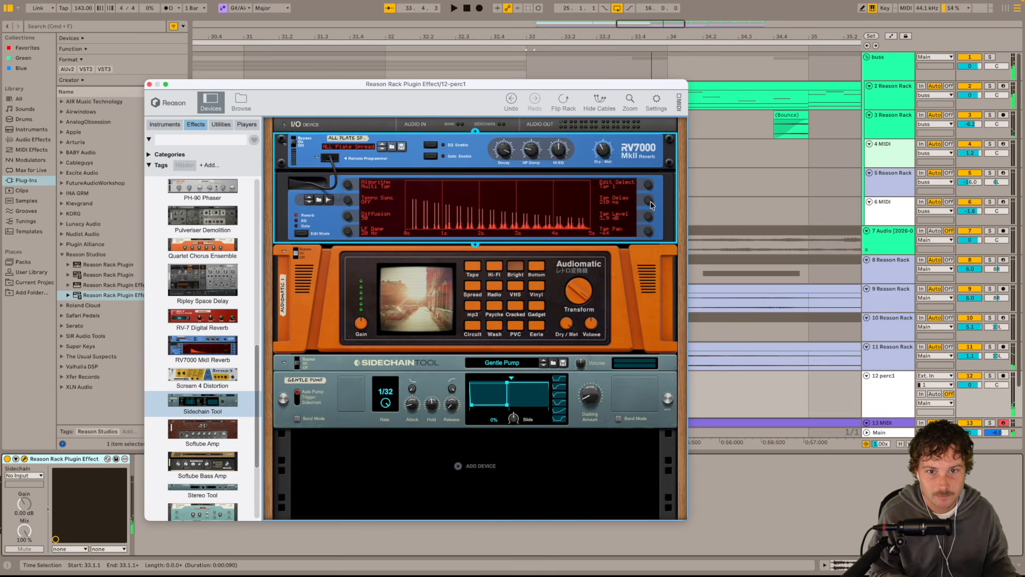
key("space")
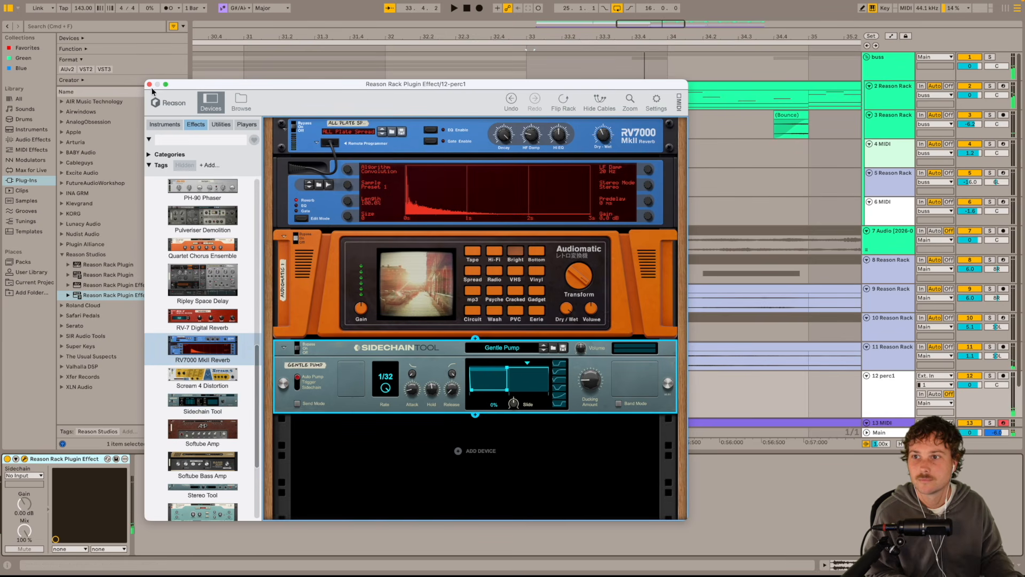
Close the perc track's rack and preview the clap and snare samples in the favourite stash kit.
left_click(149, 84)
left_click_drag(462, 37, 508, 12)
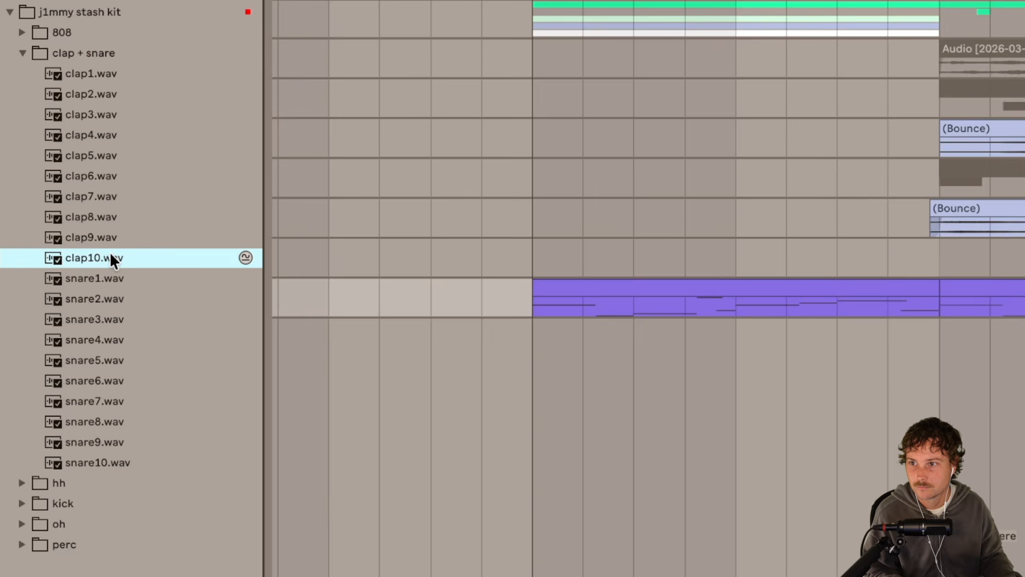
left_click(123, 359)
left_click(135, 277)
key("Up")
left_click(124, 301)
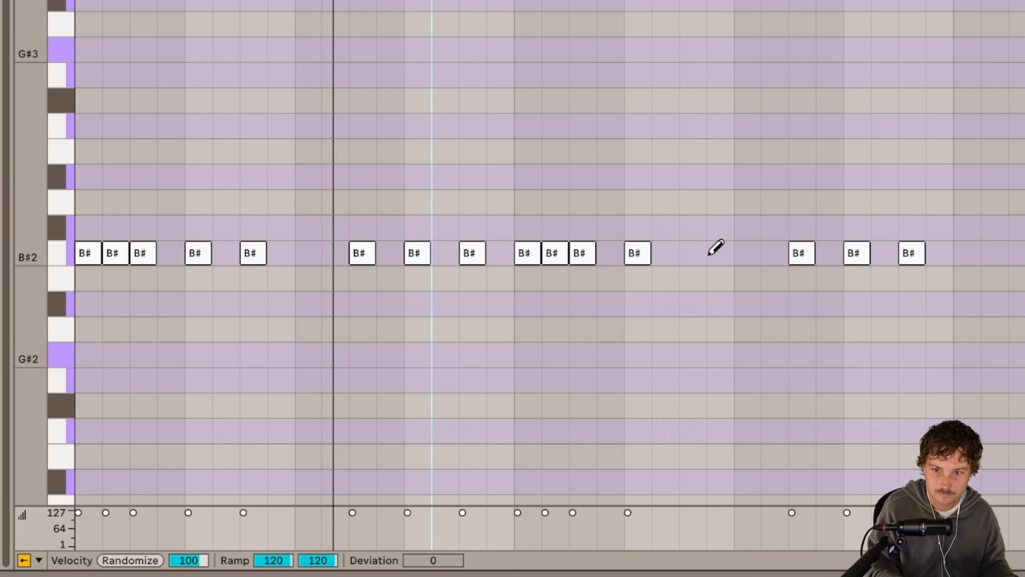
Add another B#2 hit to the gap in the hi-hat pattern.
left_click(704, 254)
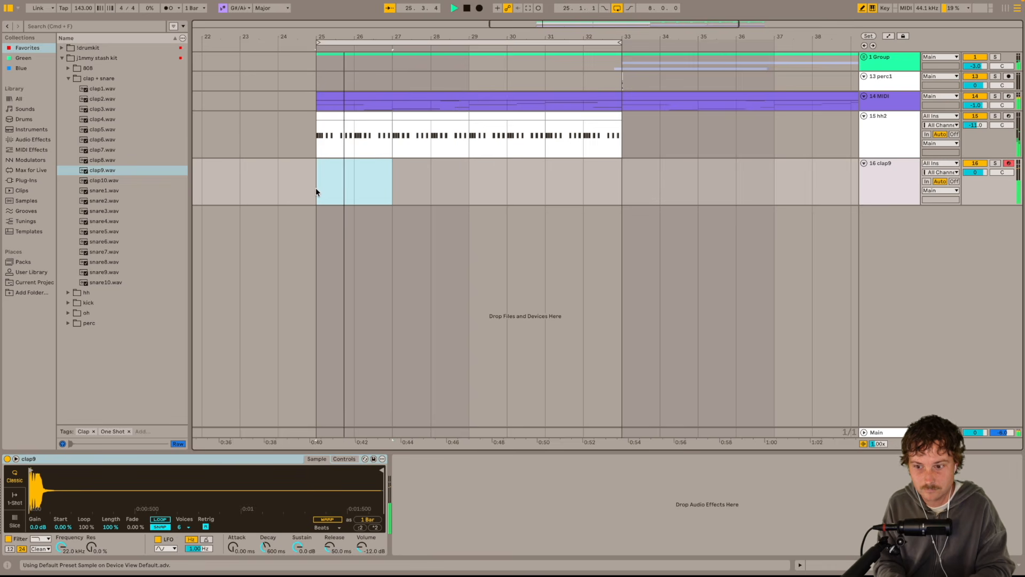
Write a four-bar pattern of B#2 hits on the clap9 track starting at bar 29.
key("x")
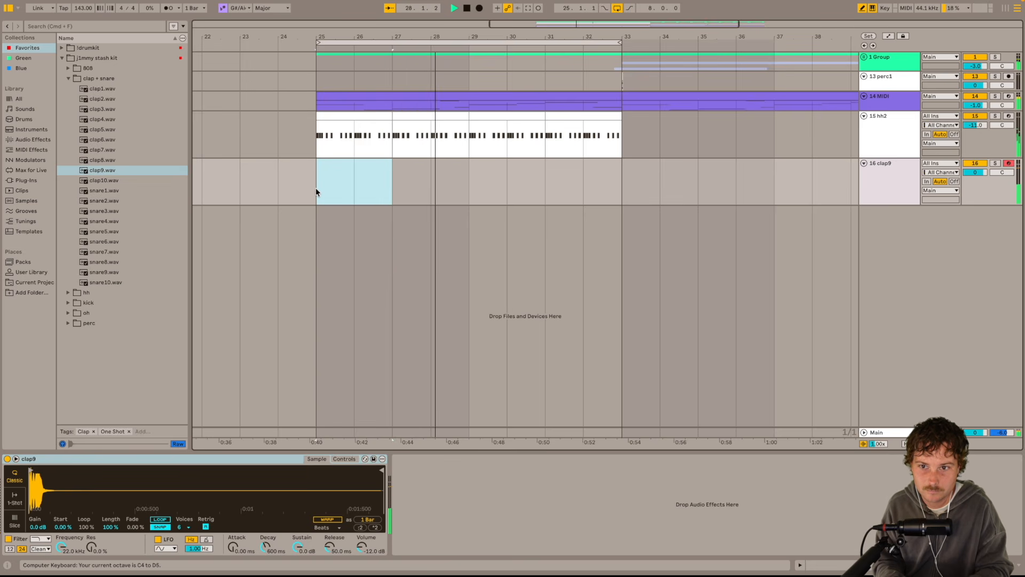
key("z")
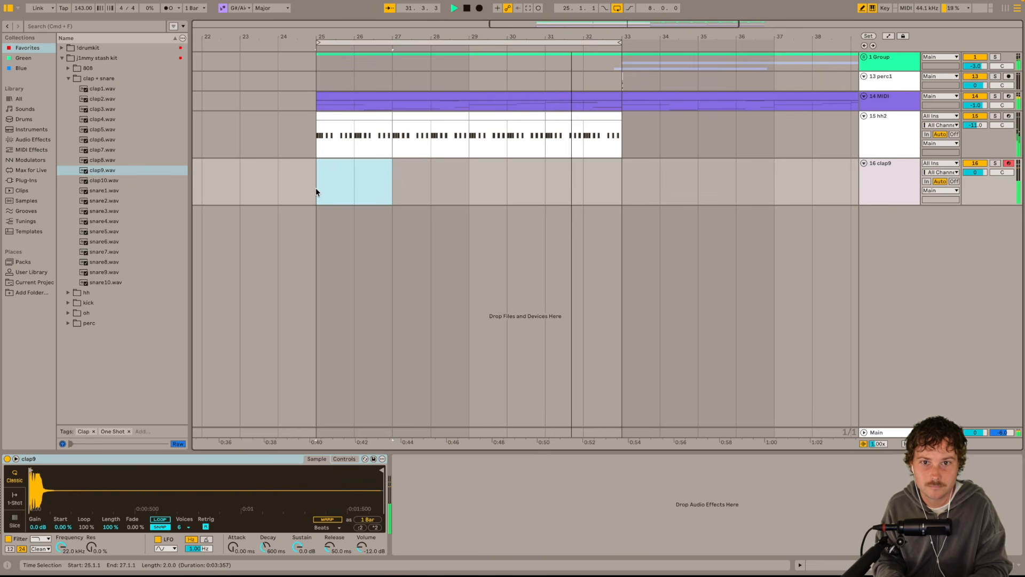
key("space")
left_click(529, 8)
left_click(470, 185)
key("Delete")
key("space")
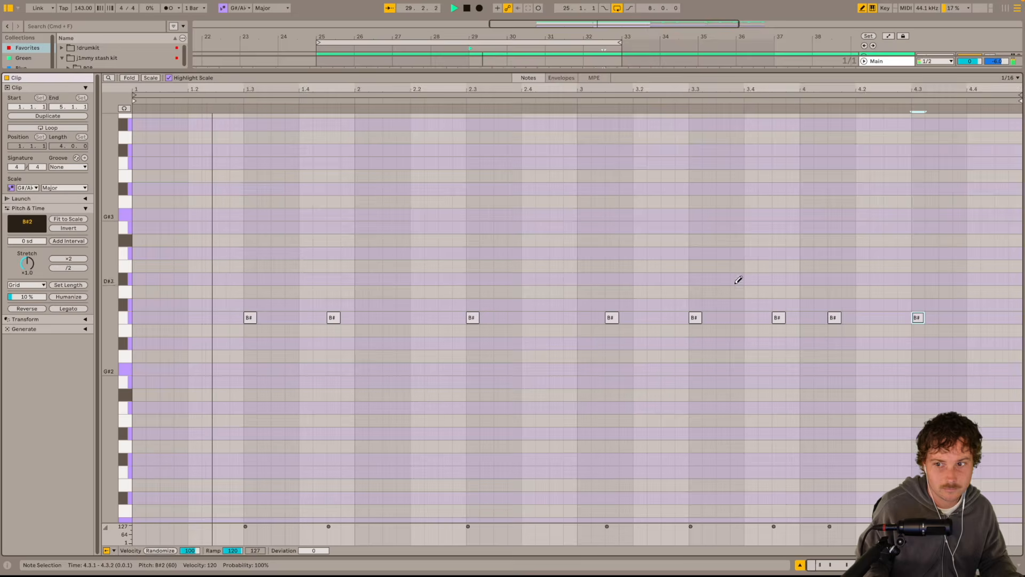
key("shift+Tab")
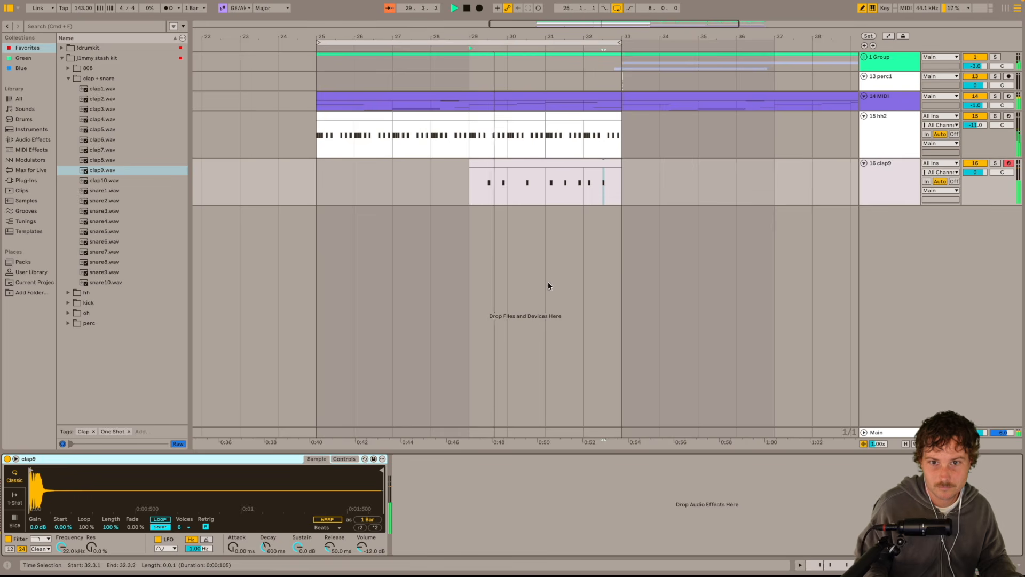
Copy the clap9 clip from bar 29 to bar 25.
left_click(593, 162)
key("ctrl+c")
left_click(326, 192)
key("ctrl+v")
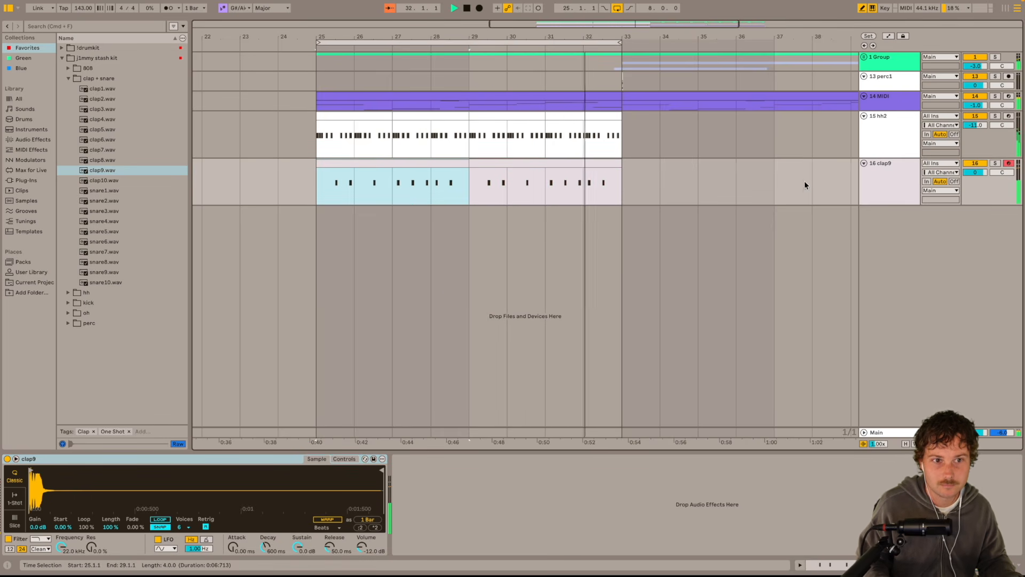
key("Tab")
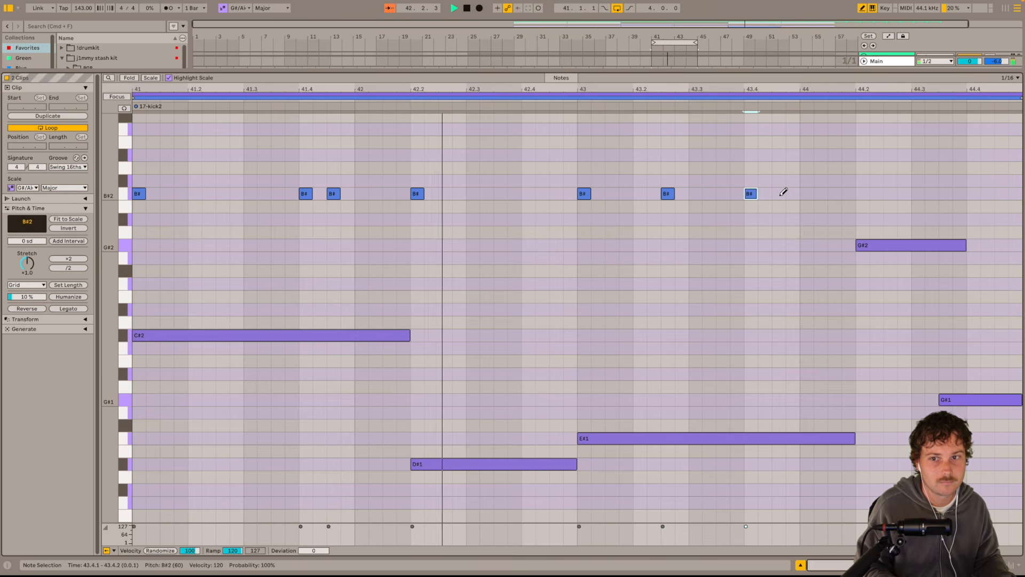
scroll(790, 208, "up", 1)
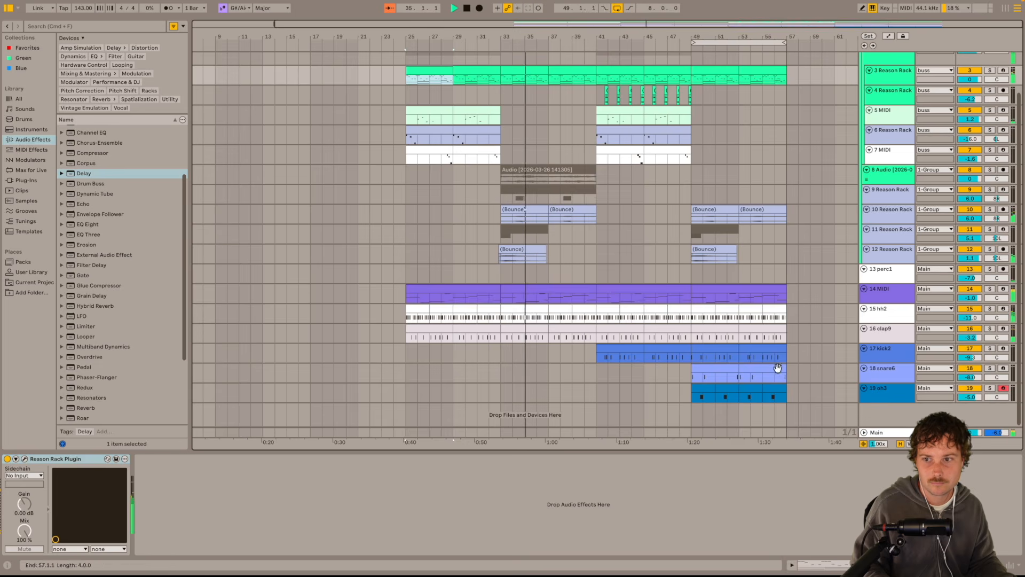
Check the bounce clips on track 10 and the snare6 clip, and extend the loop to cover bars 25 to 57.
left_click(522, 213)
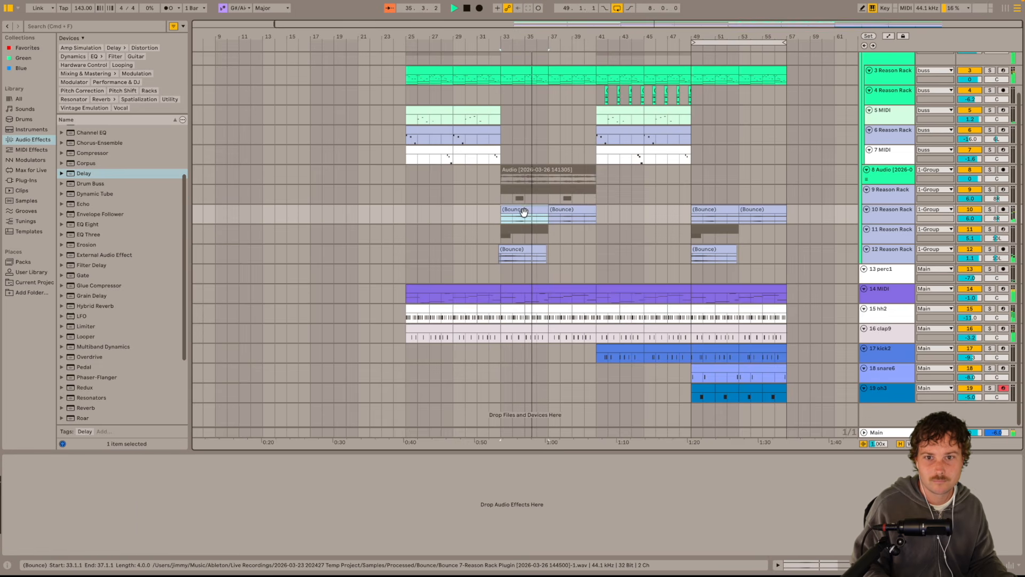
left_click(585, 213)
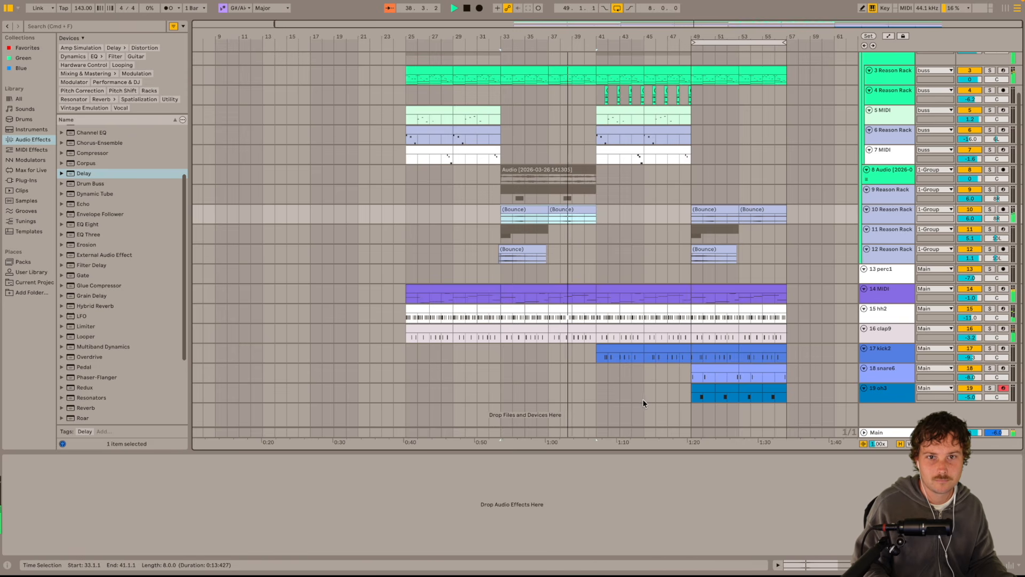
left_click(704, 371)
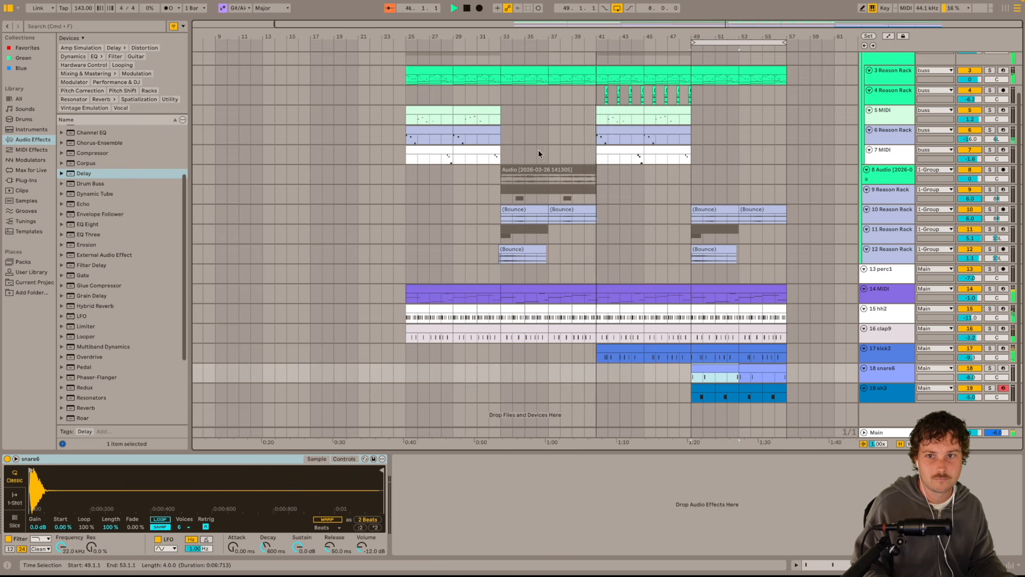
left_click_drag(693, 43, 405, 42)
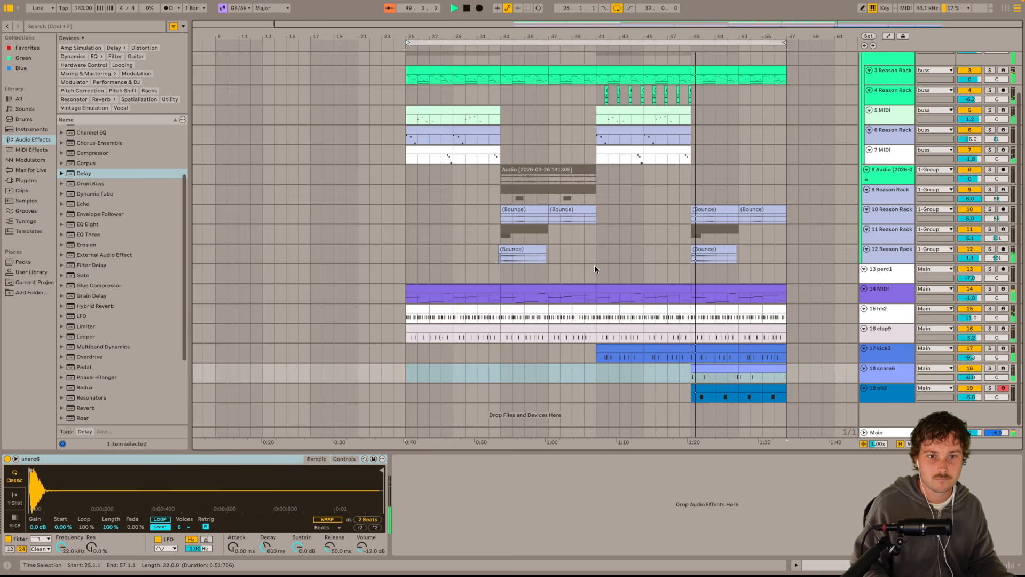
Select the section of chopped bounces on track 4 from bar 41 to bar 49.
left_click(597, 94)
left_click_drag(597, 94, 690, 100)
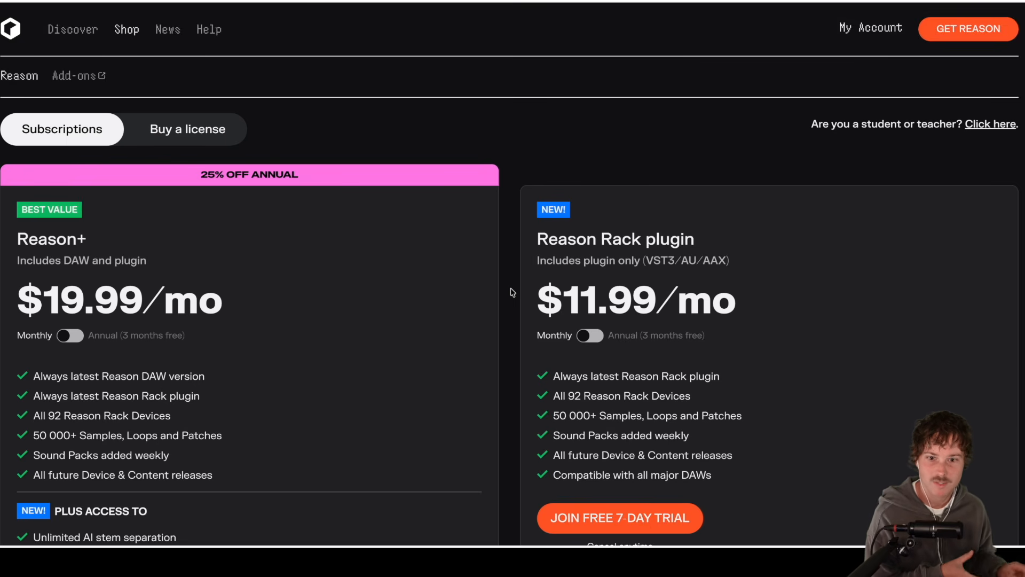
On the Reason shop page, compare the Rack plugin's monthly and annual subscription prices and view the one-time licence offers.
scroll(512, 293, "down", 1)
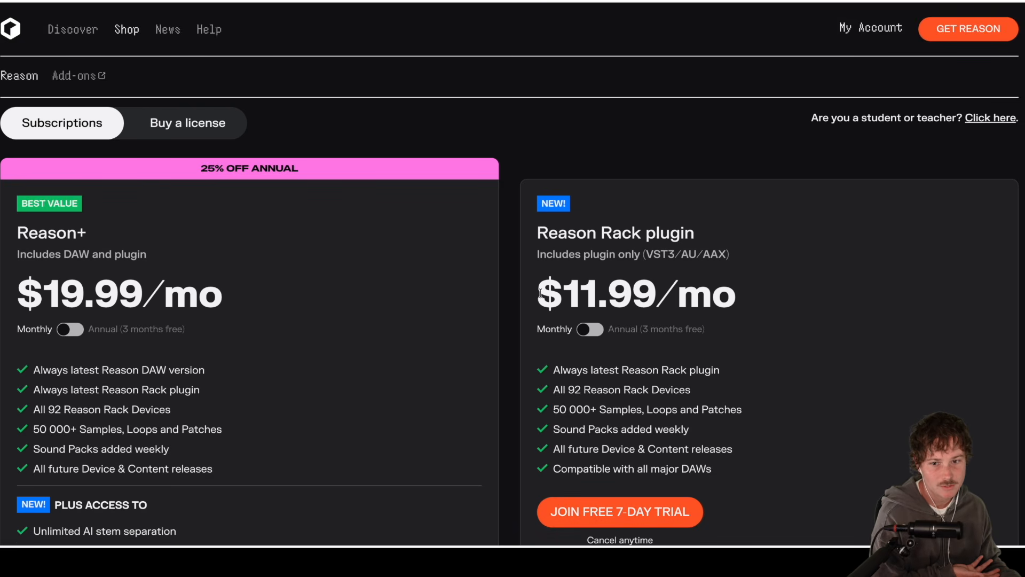
left_click_drag(534, 294, 765, 295)
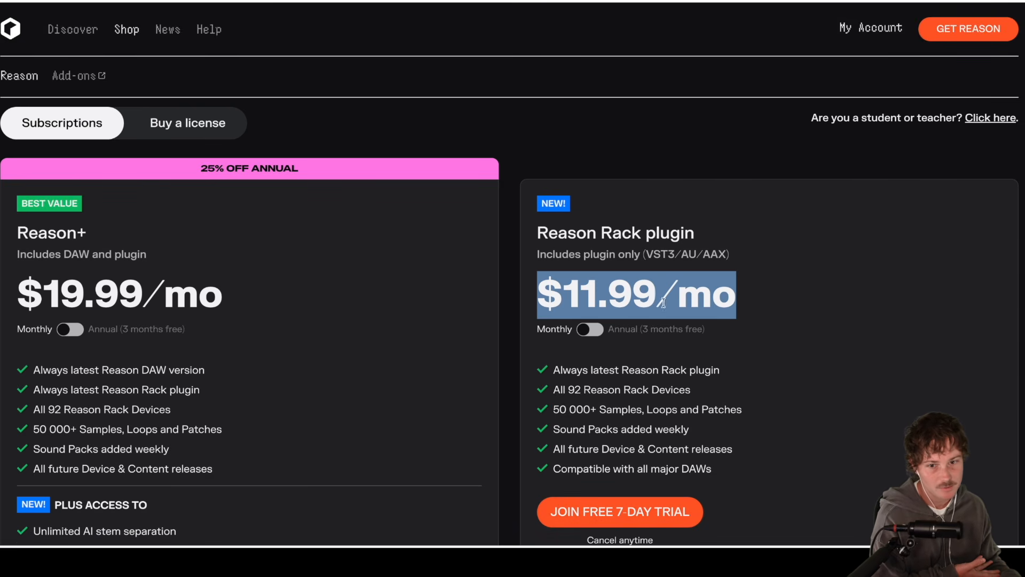
left_click(597, 329)
left_click_drag(536, 296, 695, 295)
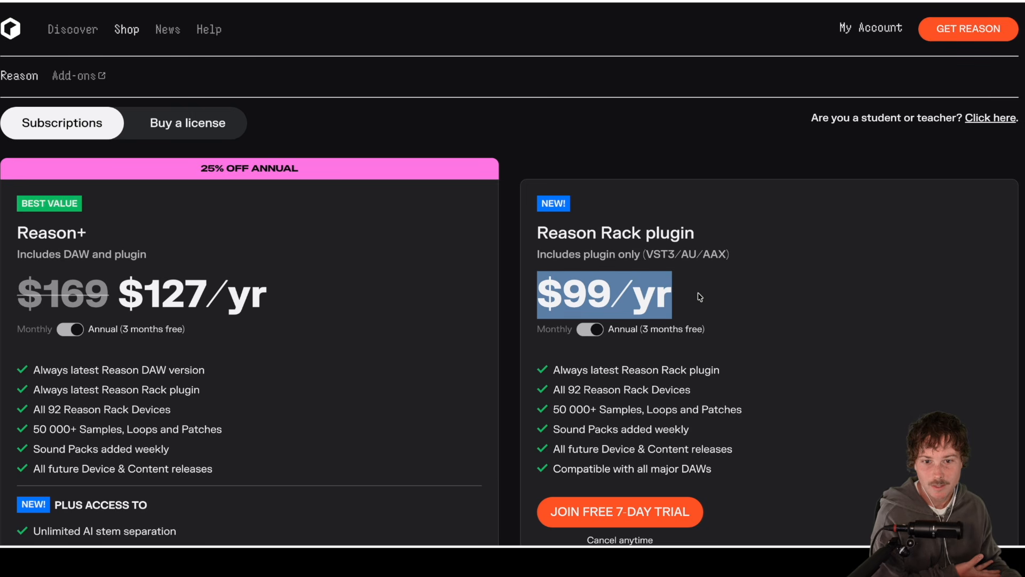
left_click(221, 130)
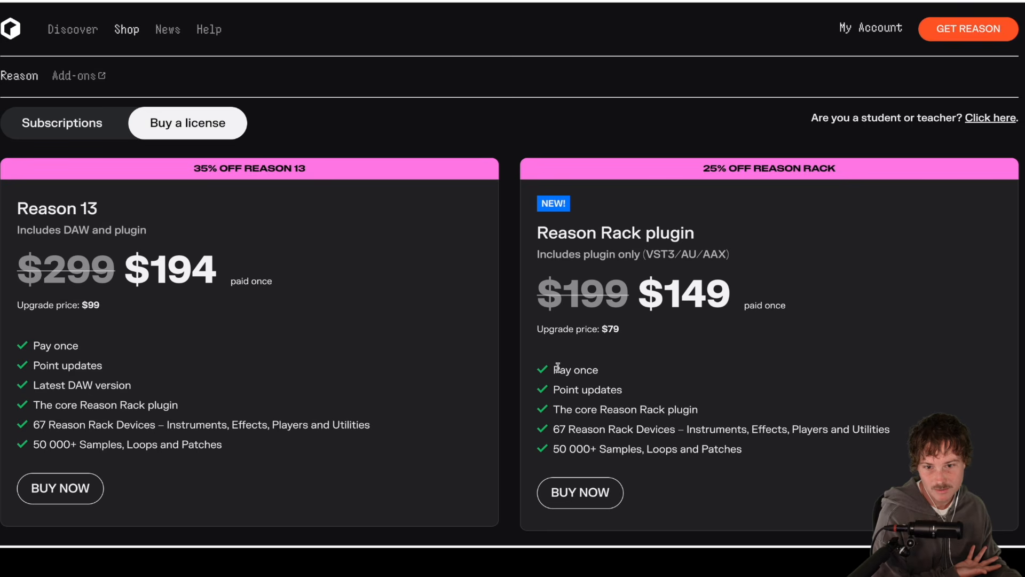